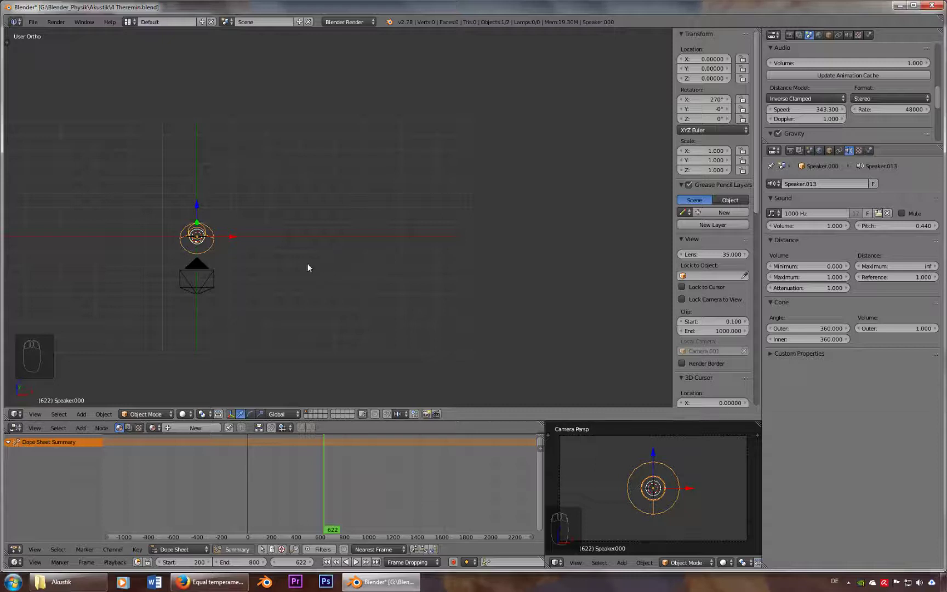
Step: Pan and zoom the 3D viewport in on the speaker and camera
shift+middle_drag(291, 274, 344, 256)
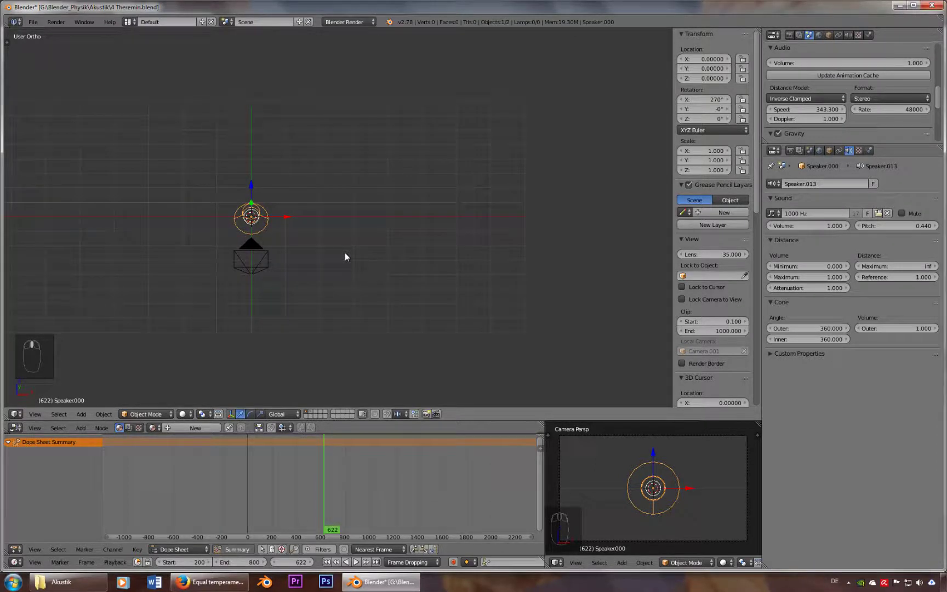
scroll(344, 256, up, 3)
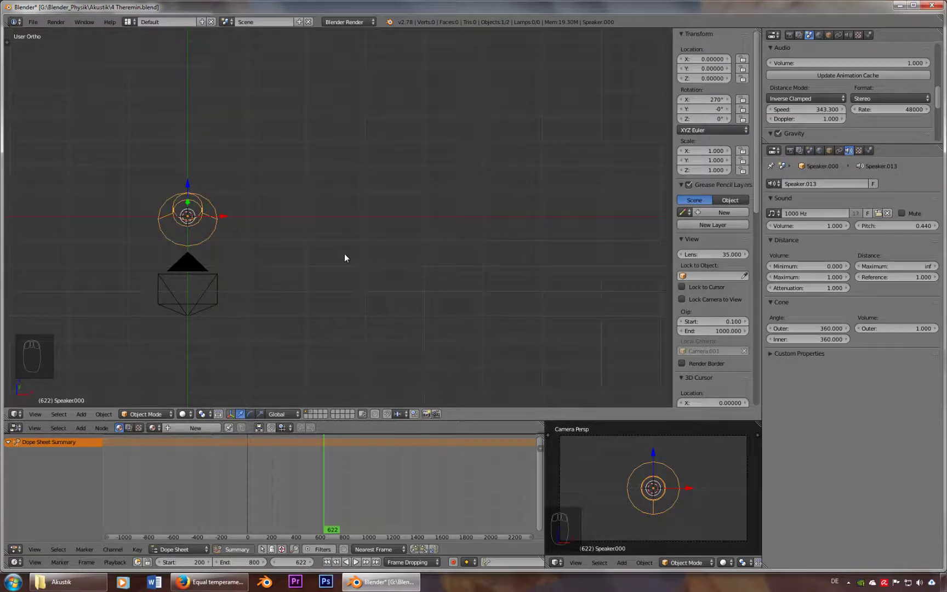
Step: Add a Single from Target driver to the speaker's Pitch property
right_click(882, 226)
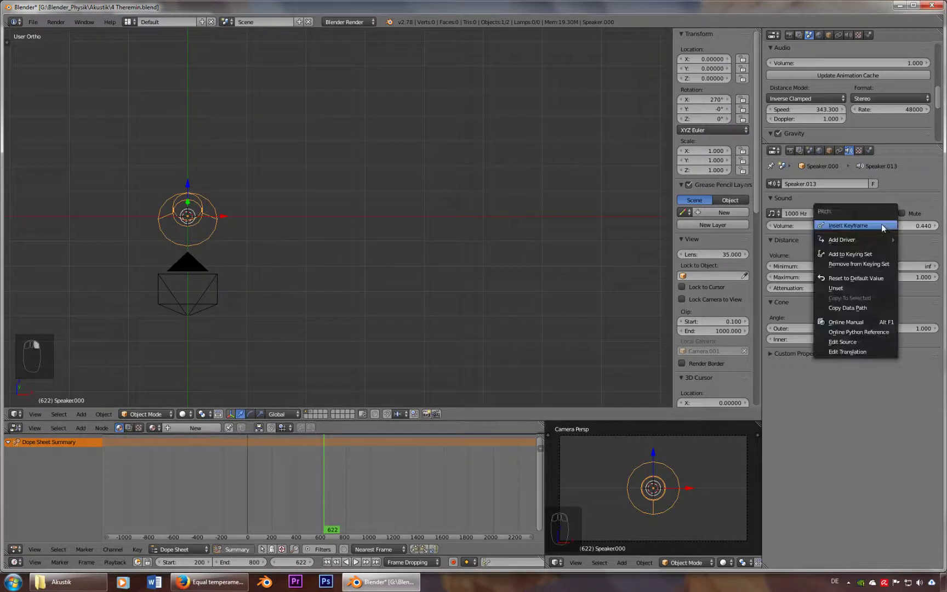
mouse_move(858, 239)
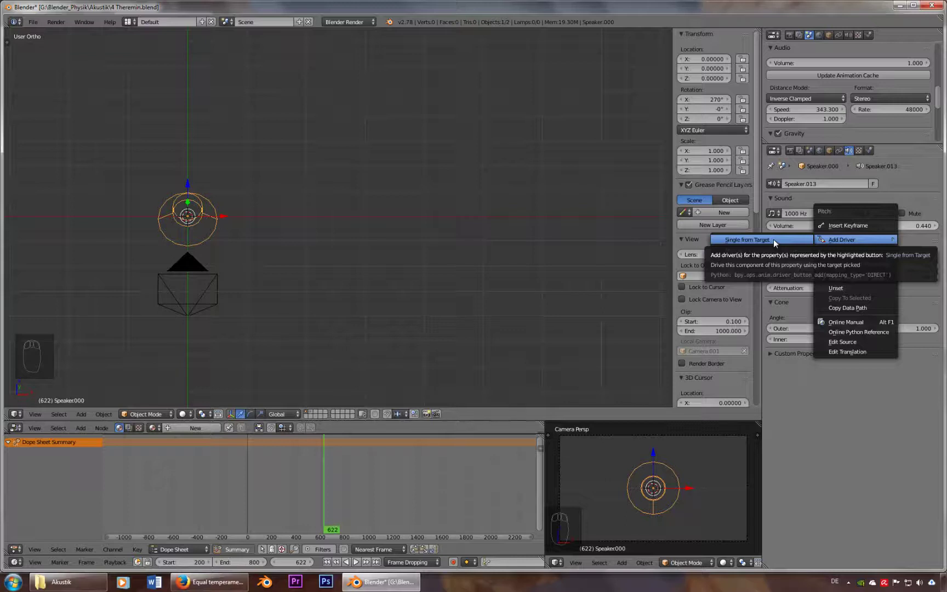
click(773, 239)
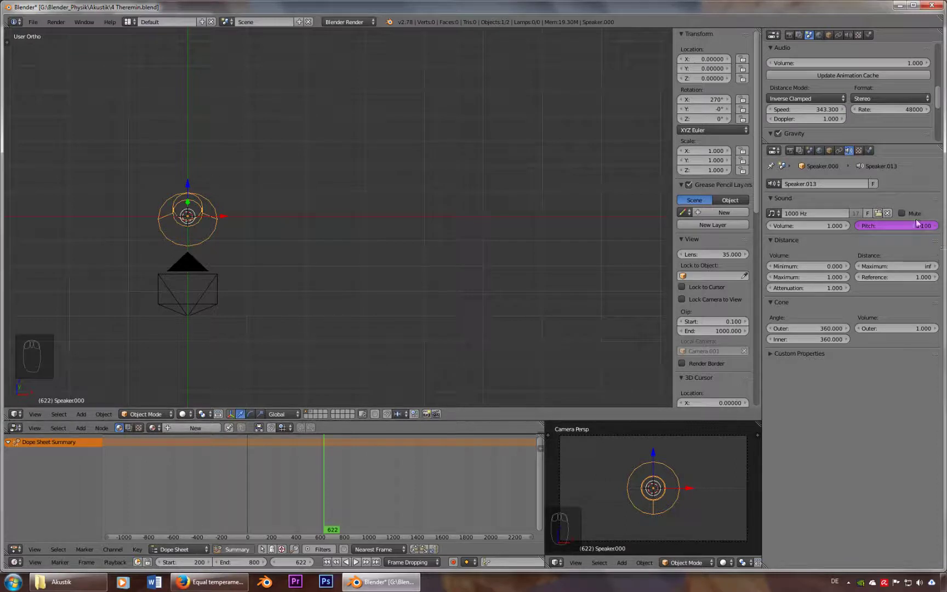
Step: Move the speaker to X 1.0, refresh the animation cache, and play from frame 200
key(g)
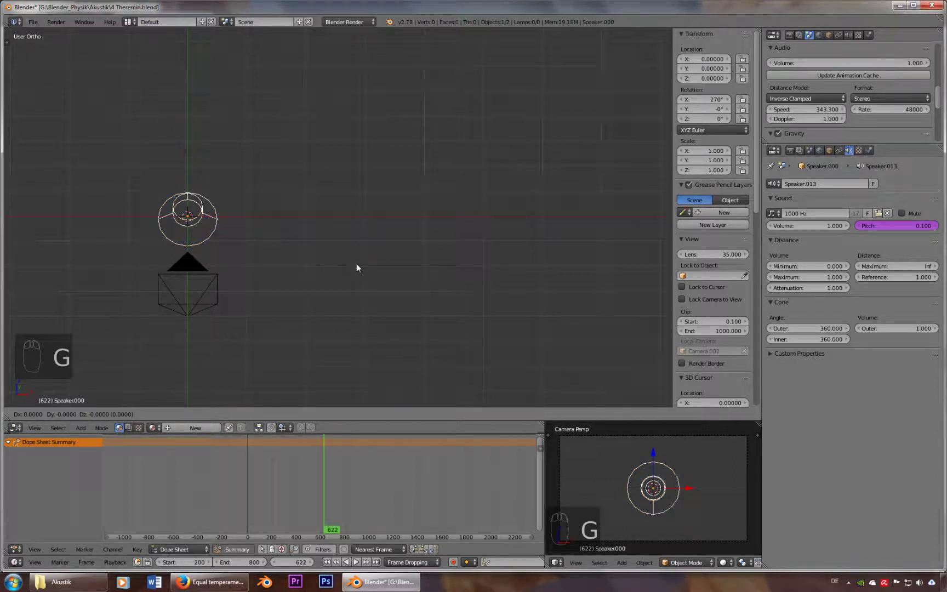
click(382, 260)
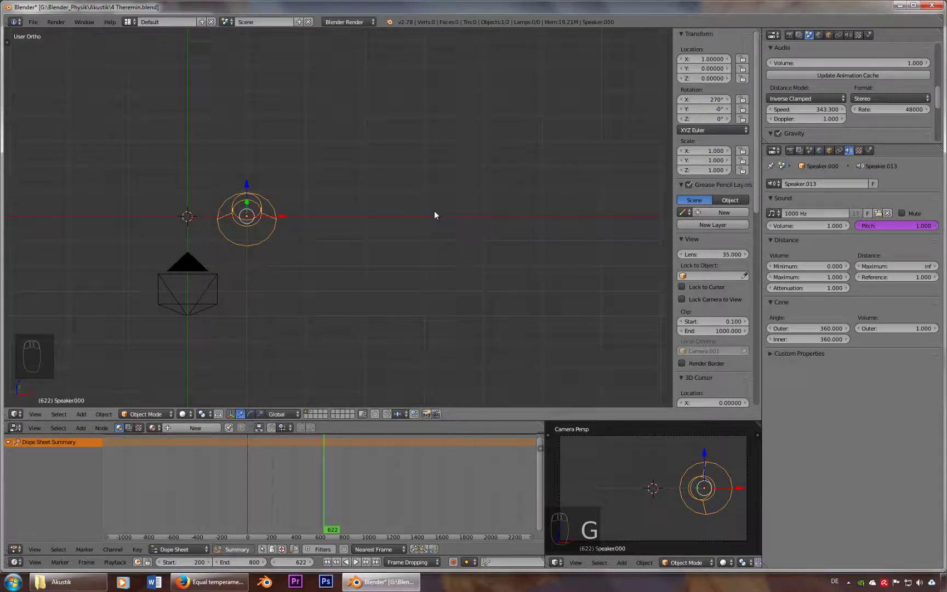
key(alt+a)
key(alt+a)
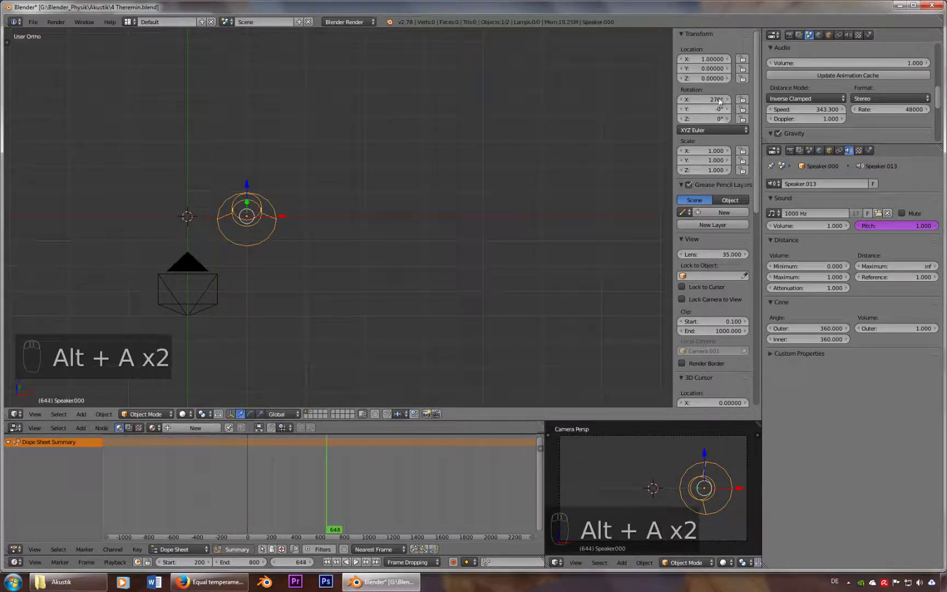
click(809, 74)
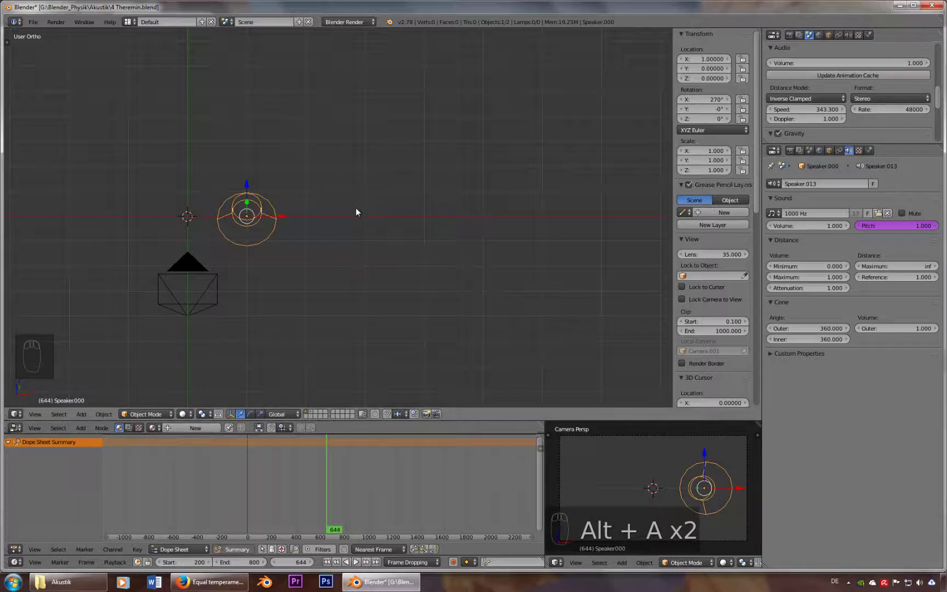
key(alt+a)
key(alt+a)
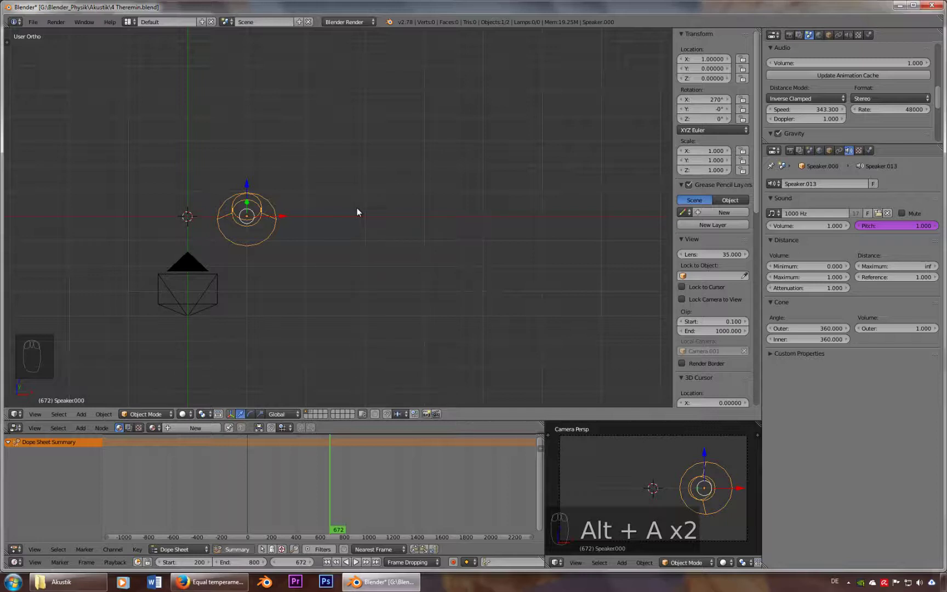
click(327, 560)
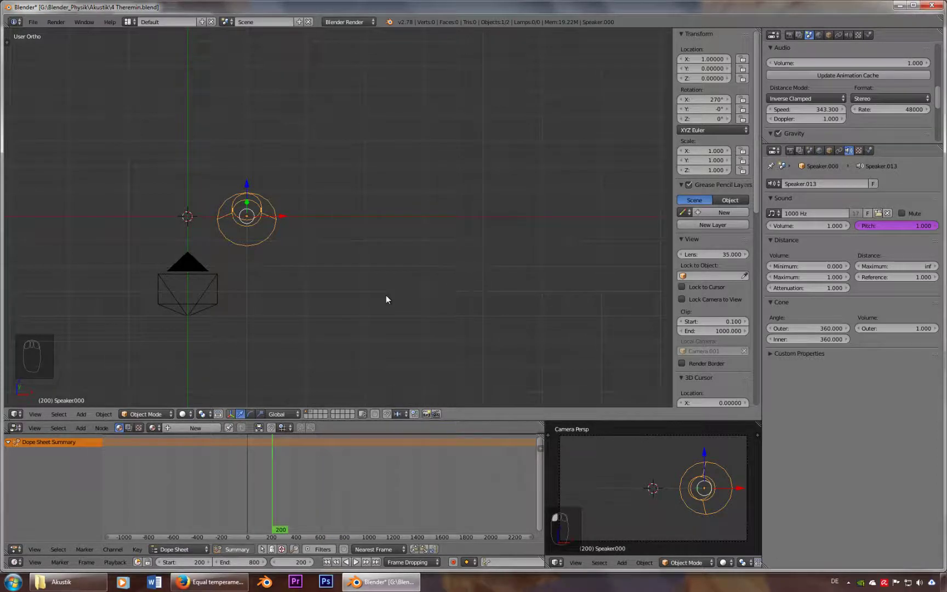
key(alt+a)
key(g)
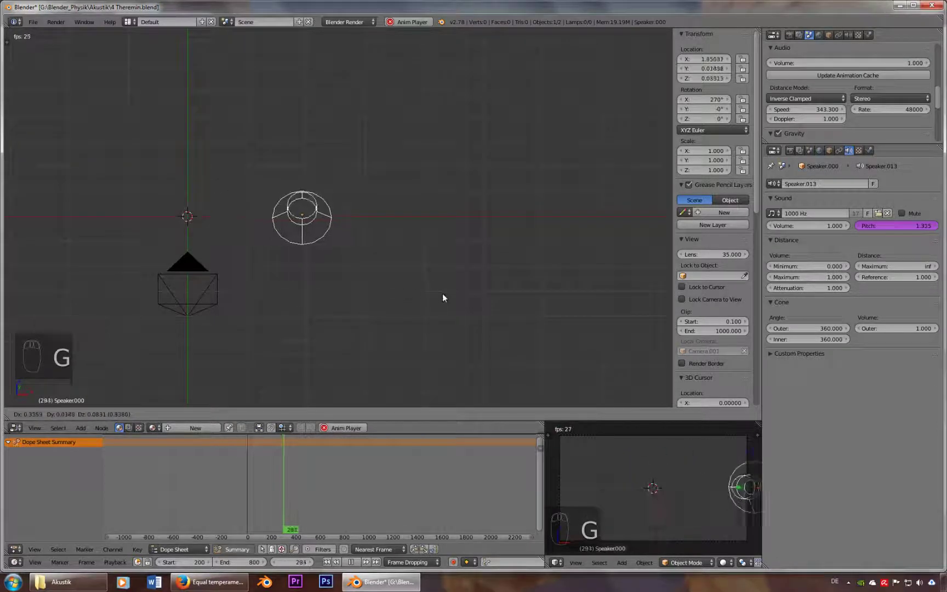
right_click(431, 296)
key(alt+a)
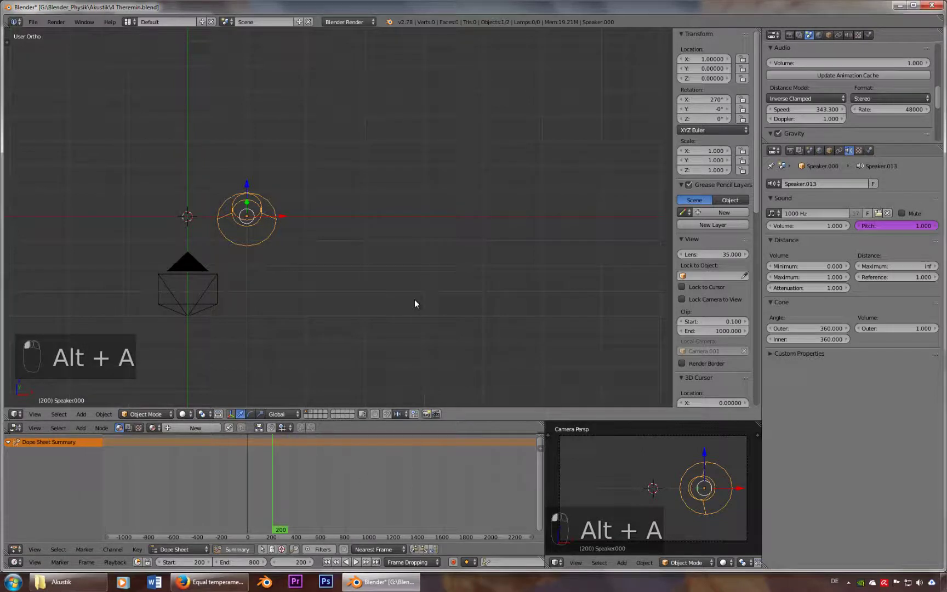
key(alt+a)
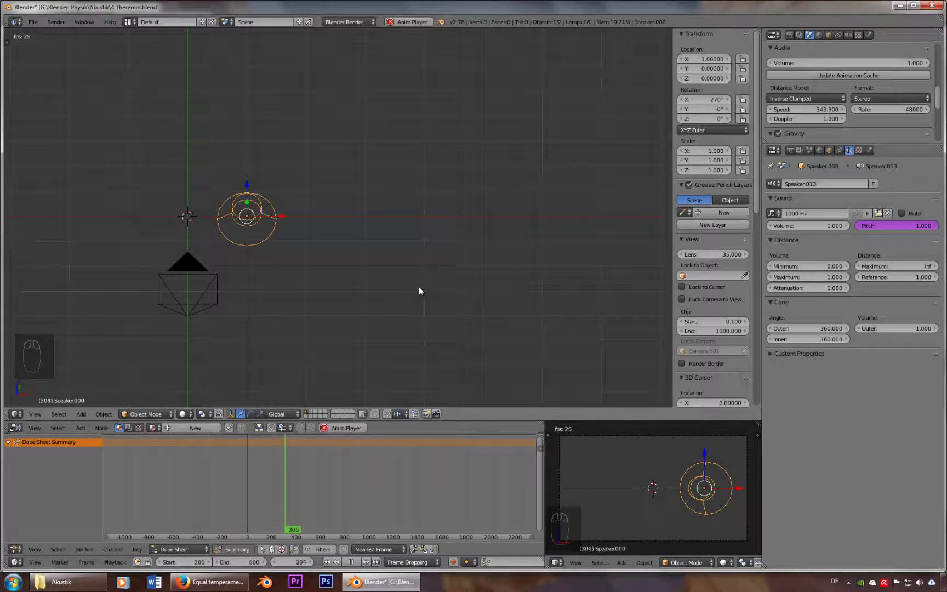
key(Escape)
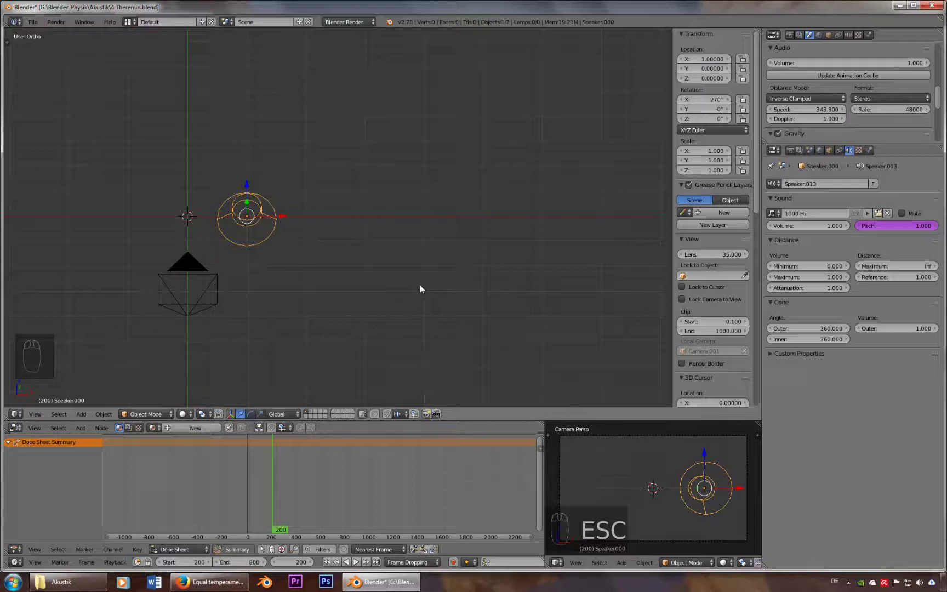
key(i)
Step: Keyframe the speaker's location at X 1 on frame 200 and at the origin on frame 596
click(420, 288)
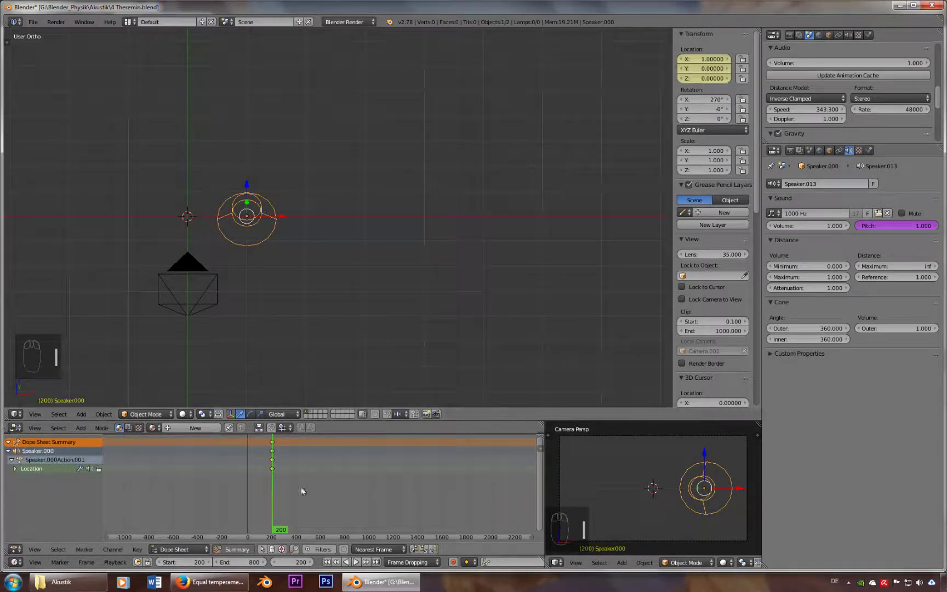
click(320, 489)
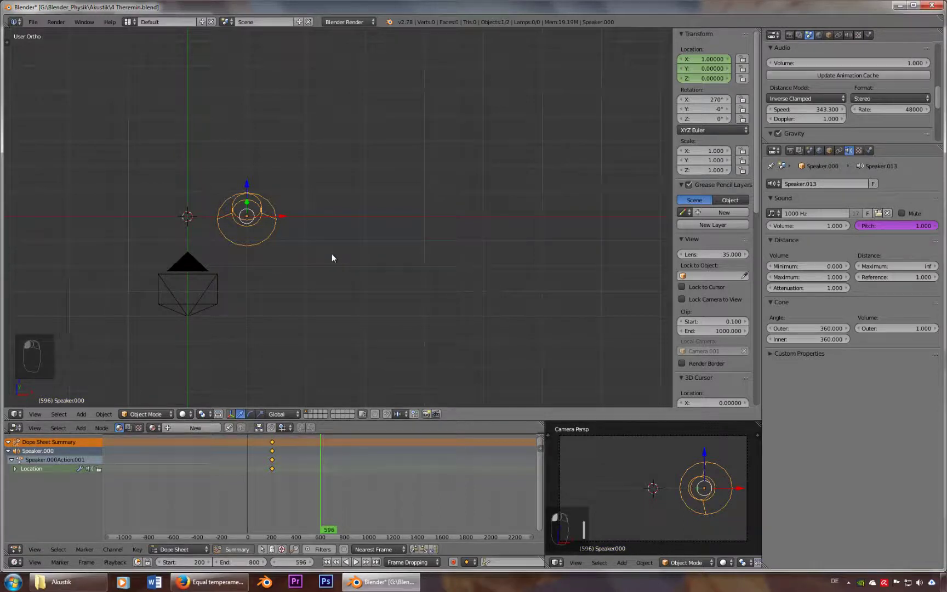
key(g)
click(297, 255)
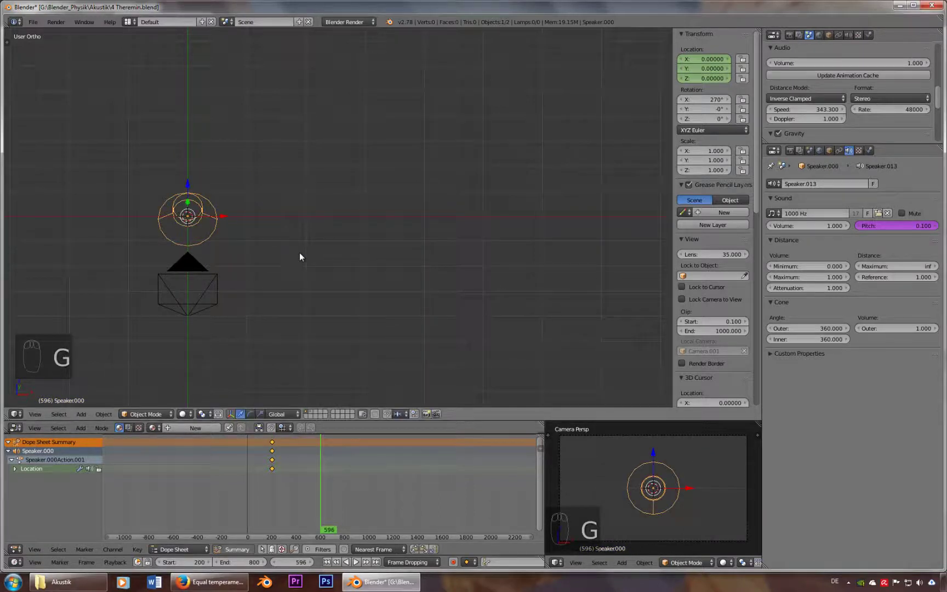
key(i)
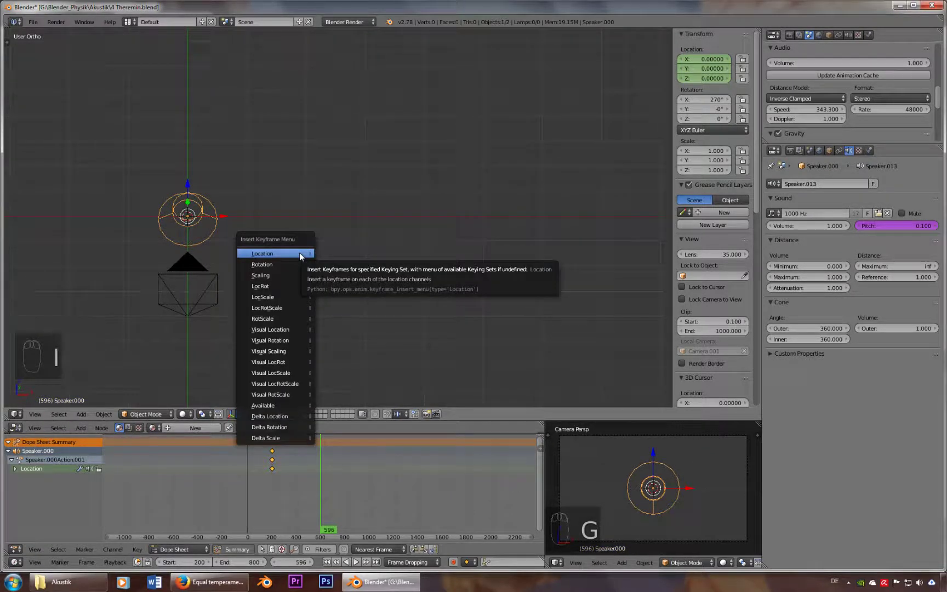
click(299, 252)
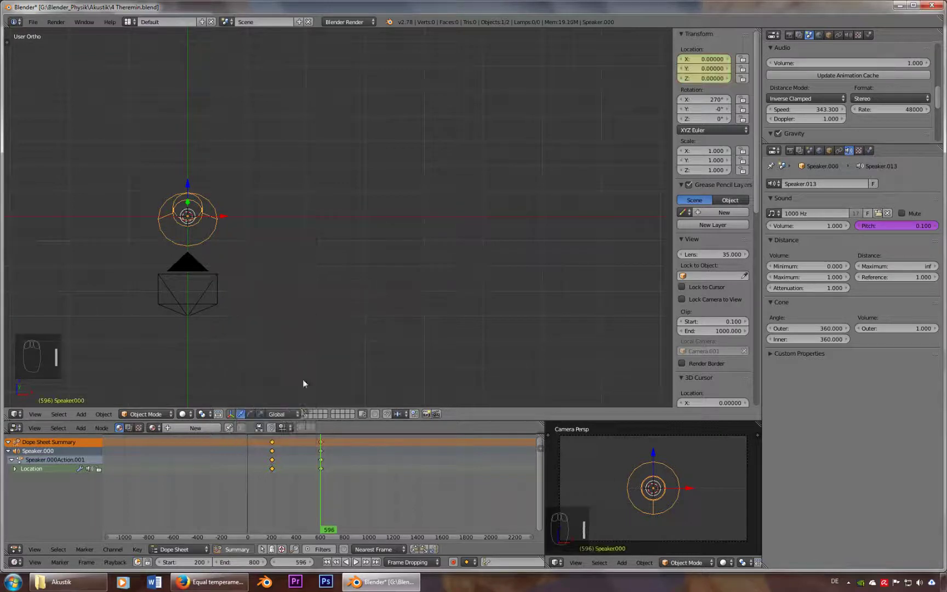
Step: Back at frame 200, update the animation cache and play the pitch glide
click(331, 561)
click(832, 77)
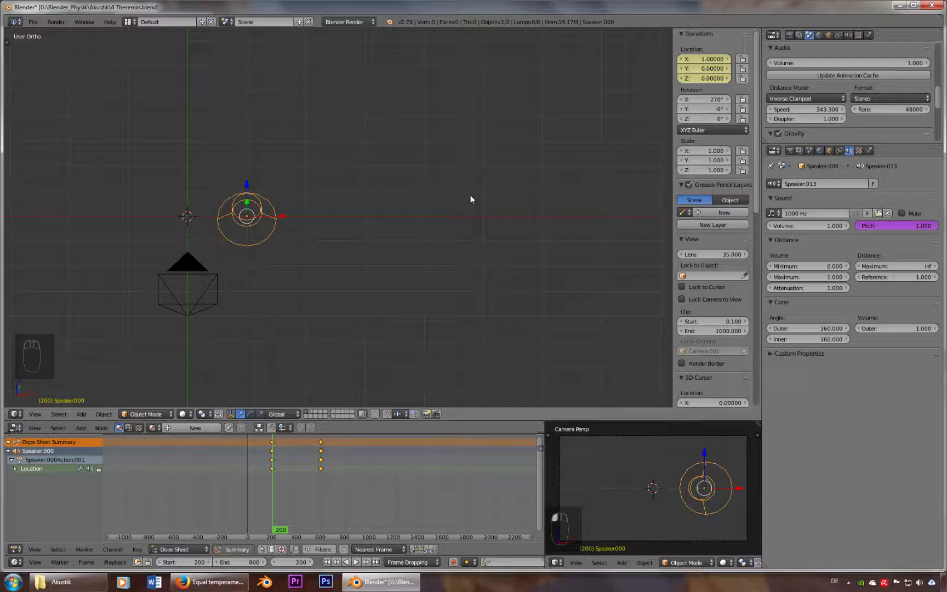
key(alt+a)
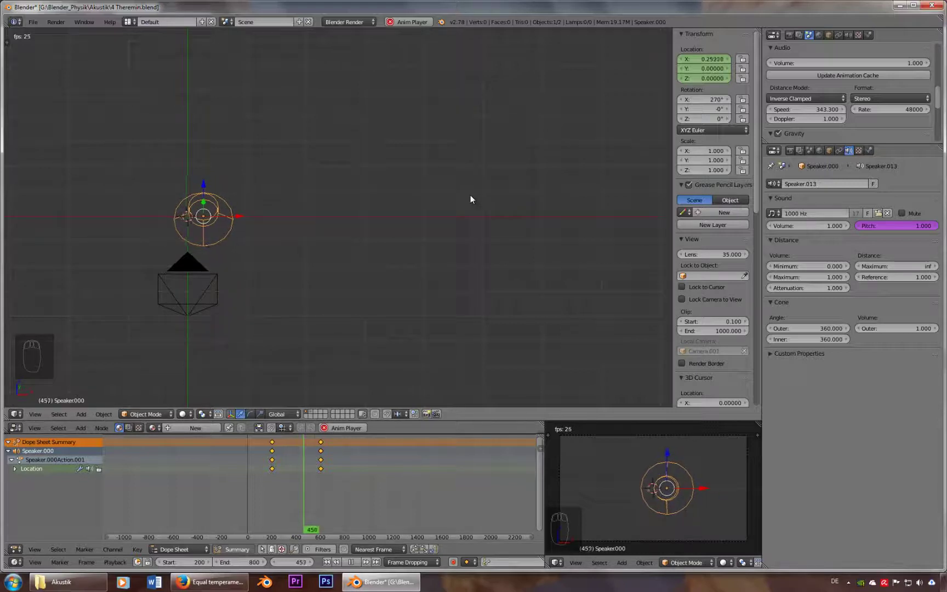
key(Escape)
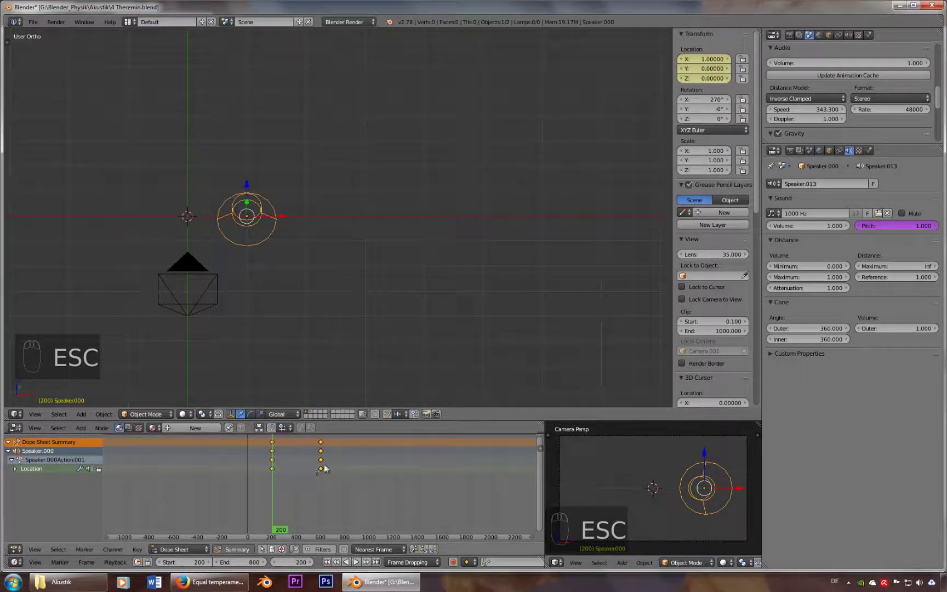
Step: Delete all the speaker's location keyframes in the Dope Sheet and zoom onto the speaker
key(x)
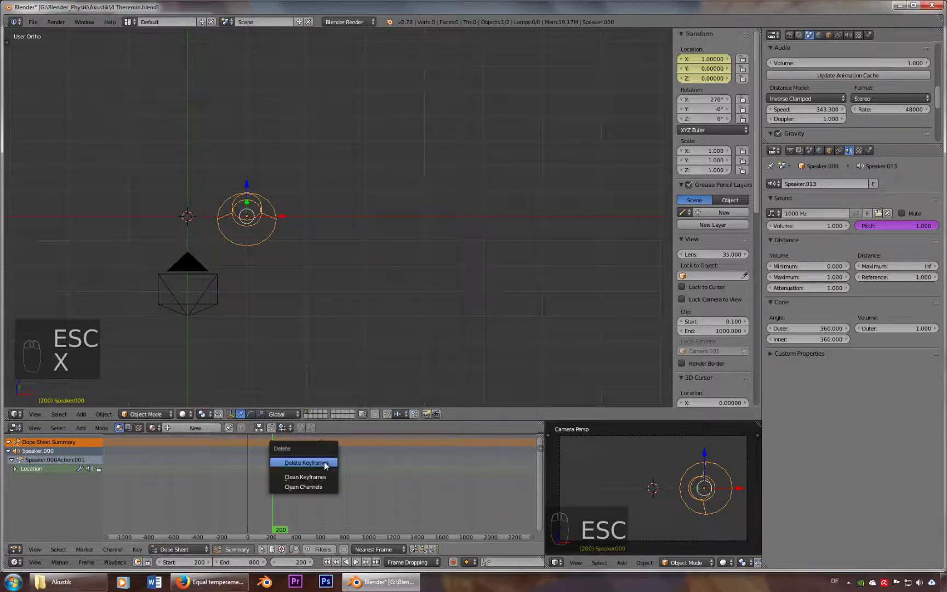
click(323, 461)
shift+middle_drag(211, 232, 284, 241)
scroll(296, 235, up, 3)
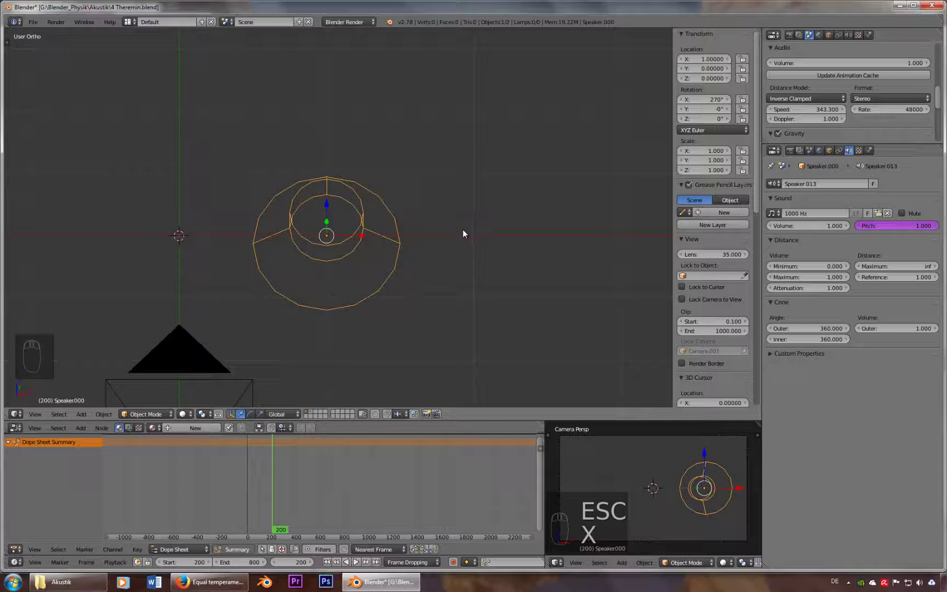
Step: Move the speaker to about X 0.47 and center it in the view
key(g)
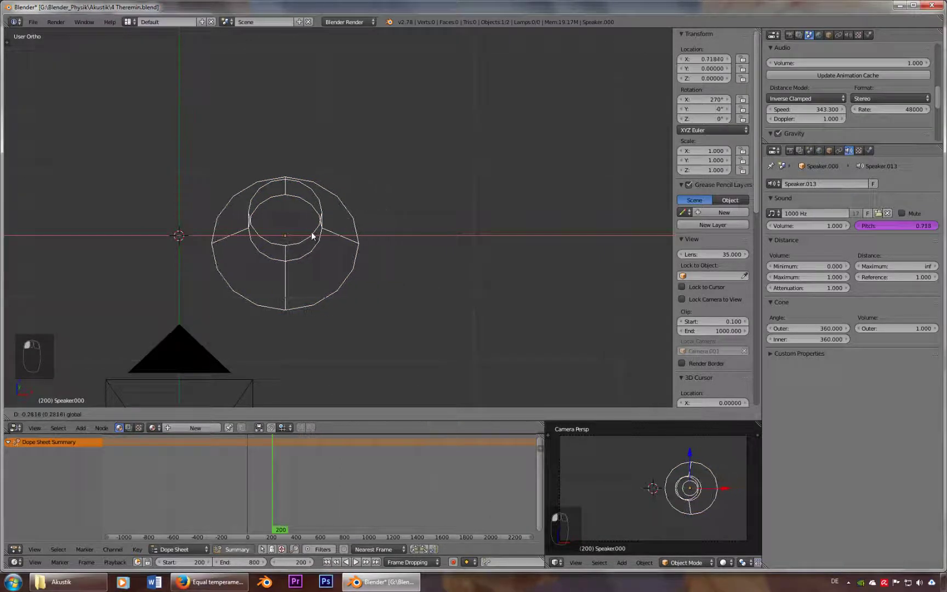
click(285, 238)
scroll(288, 239, up, 4)
shift+middle_drag(278, 257, 451, 232)
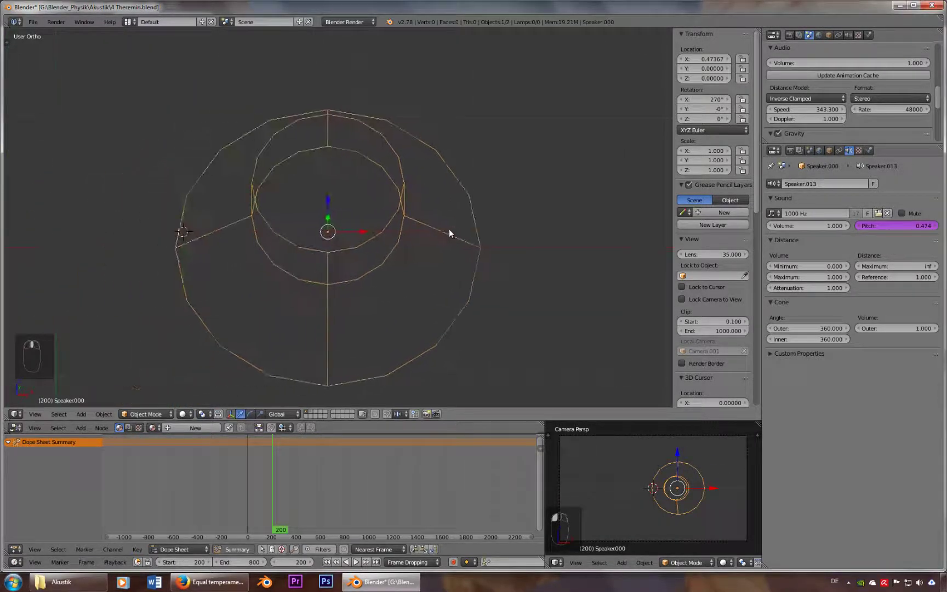
scroll(302, 264, up, 4)
Step: Duplicate the speaker, place the copy, and play both speakers together
key(shift+d)
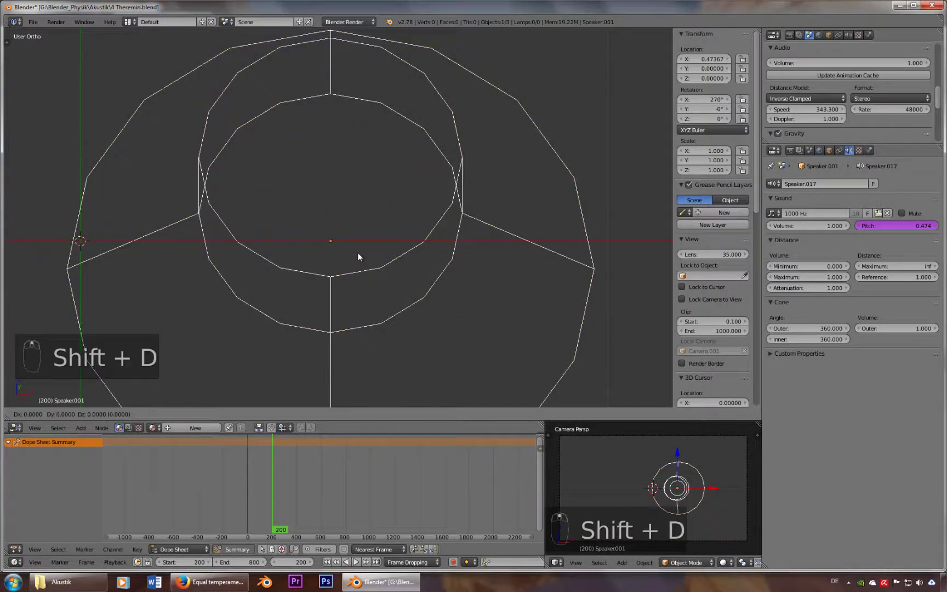
click(360, 253)
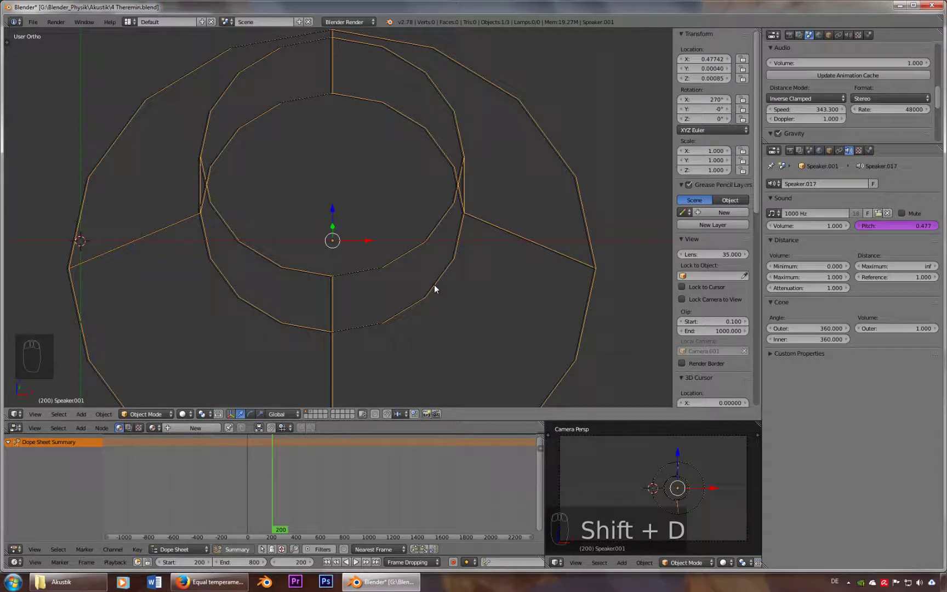
key(alt+a)
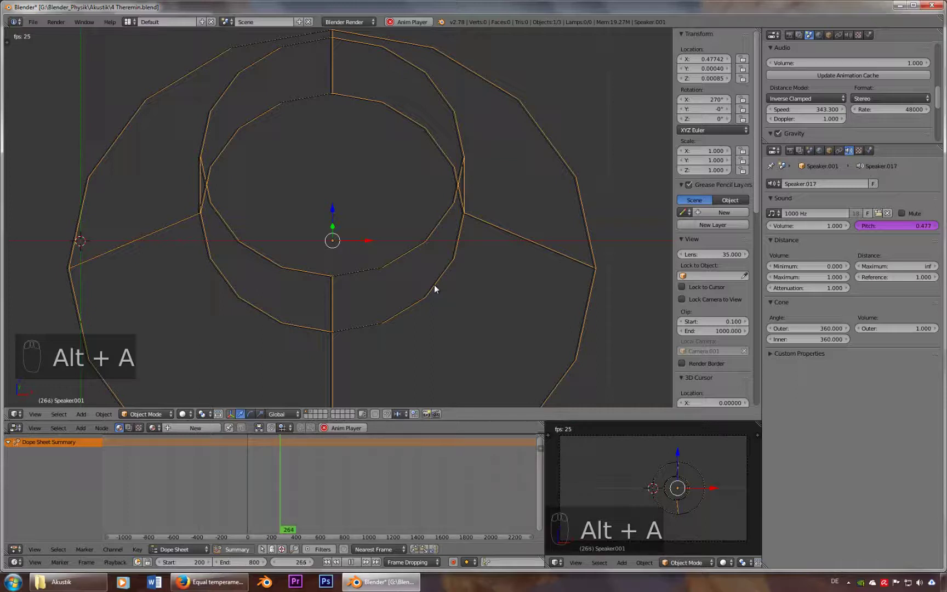
key(alt+a)
Step: Nudge the speaker slightly left along X and listen to the resulting pitch
scroll(377, 279, up, 2)
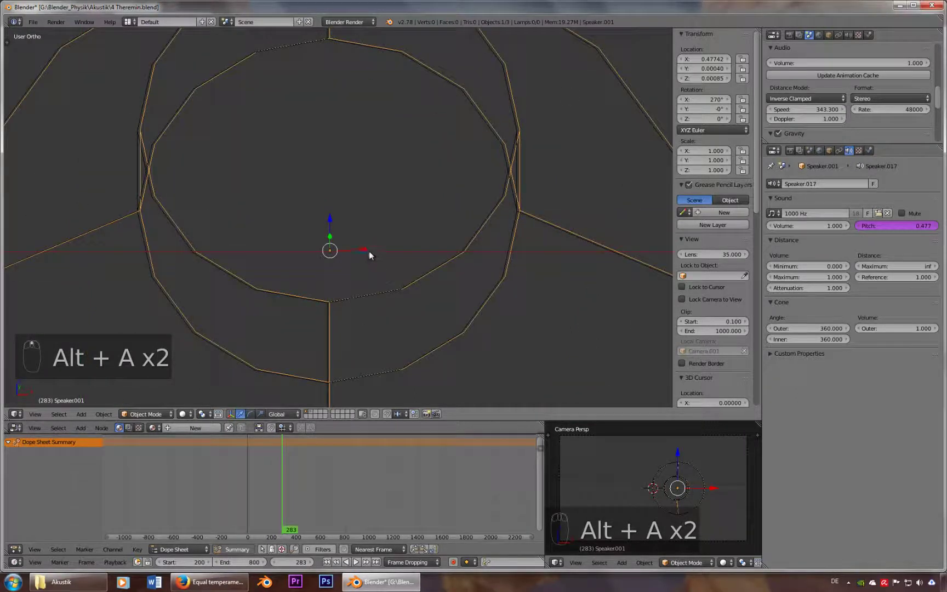
drag(369, 252, 364, 251)
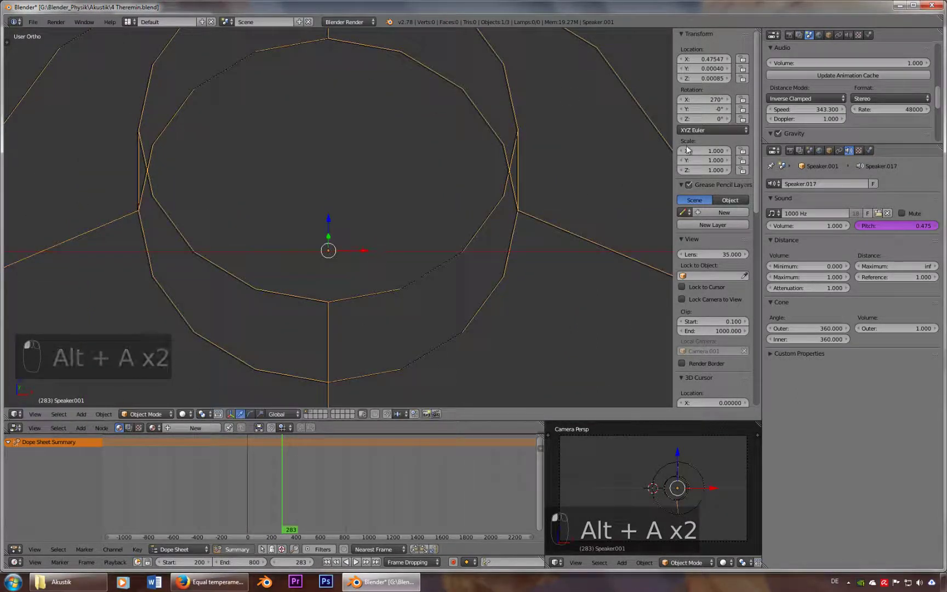
key(alt+a)
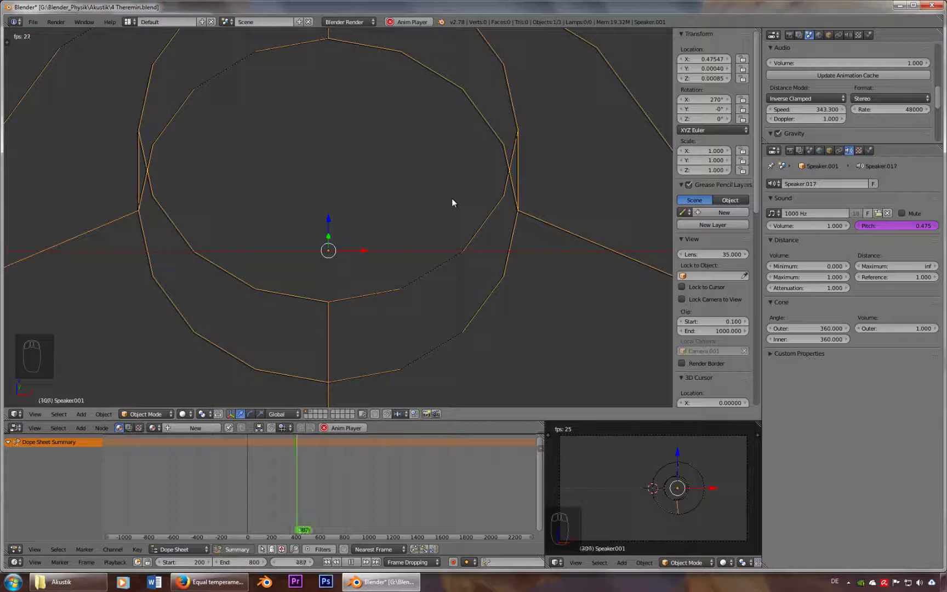
key(alt+a)
scroll(442, 237, down, 5)
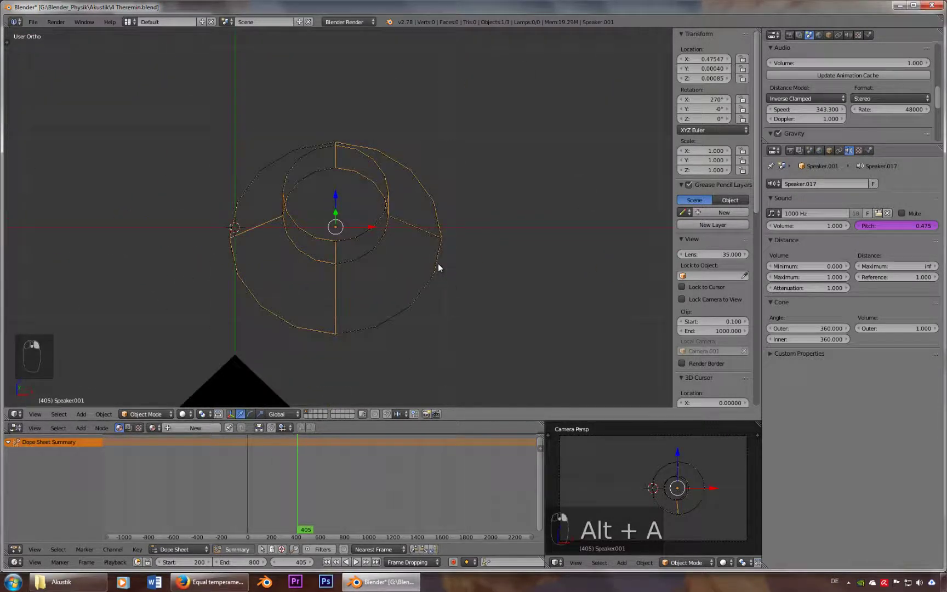
Step: Delete the test speaker and show the layer holding the C D E F G note letters
key(x)
click(438, 263)
scroll(369, 315, down, 2)
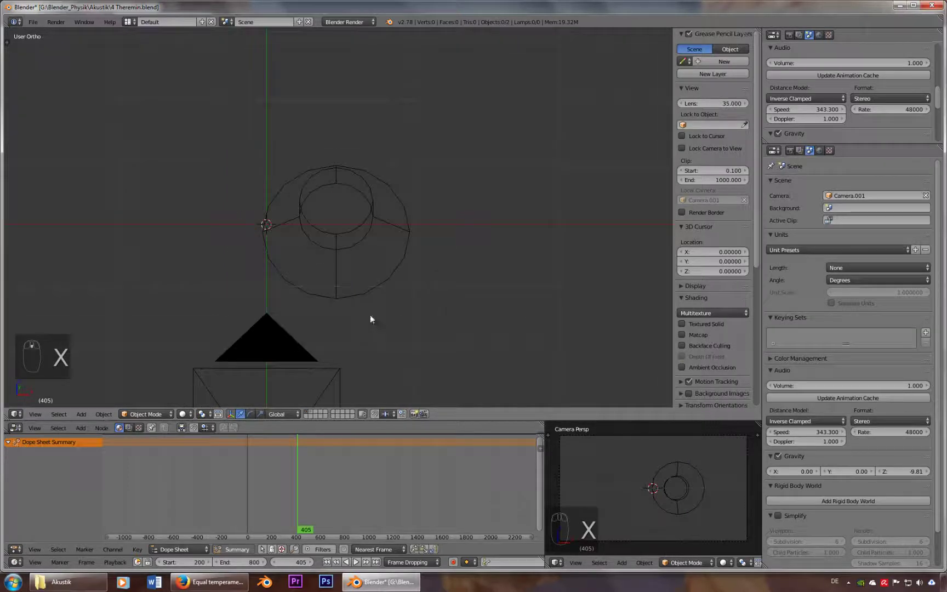
shift+click(308, 411)
scroll(402, 291, down, 2)
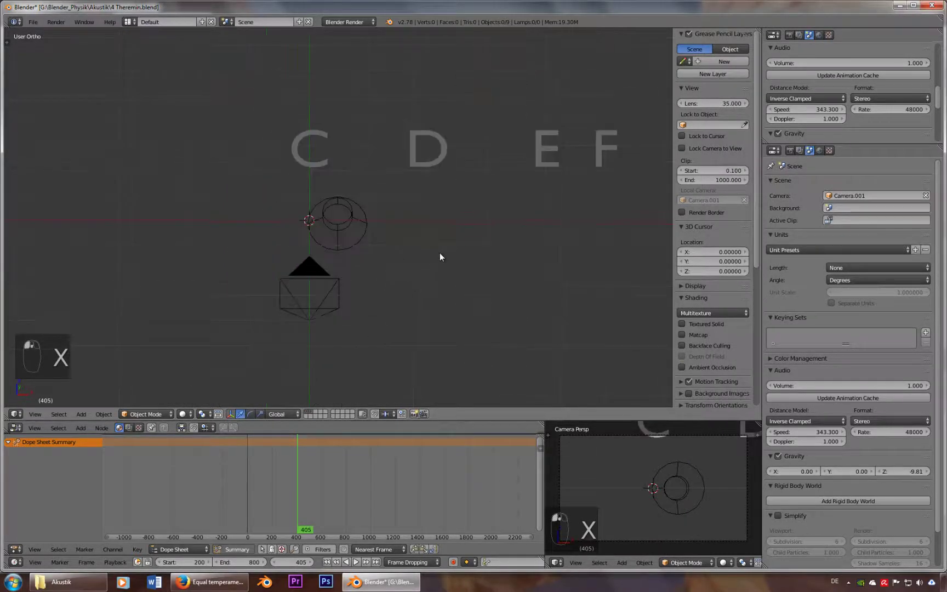
shift+middle_drag(440, 256, 279, 289)
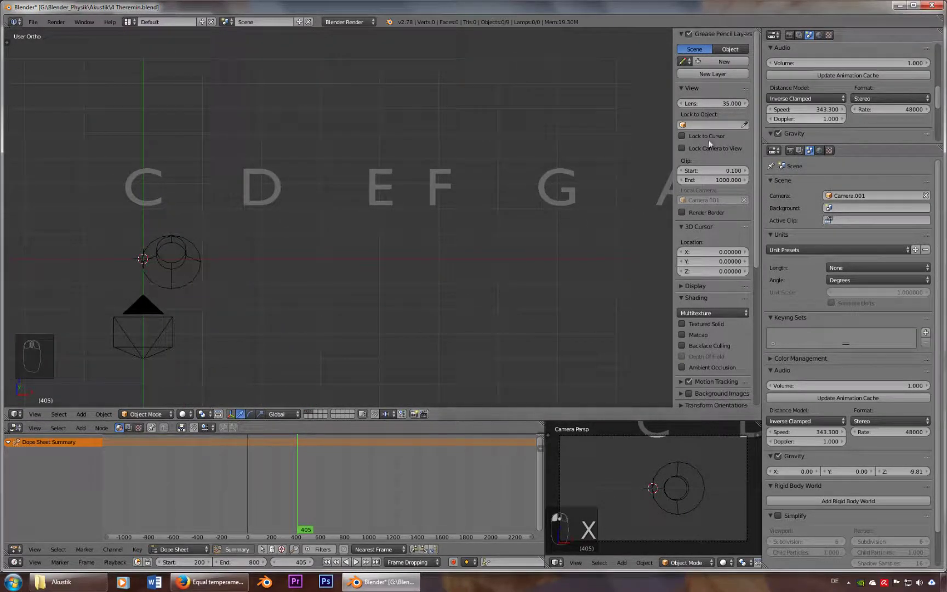
Step: Select the remaining speaker and clear its location so it sits at X 0
right_click(196, 250)
shift+middle_drag(269, 250, 415, 231)
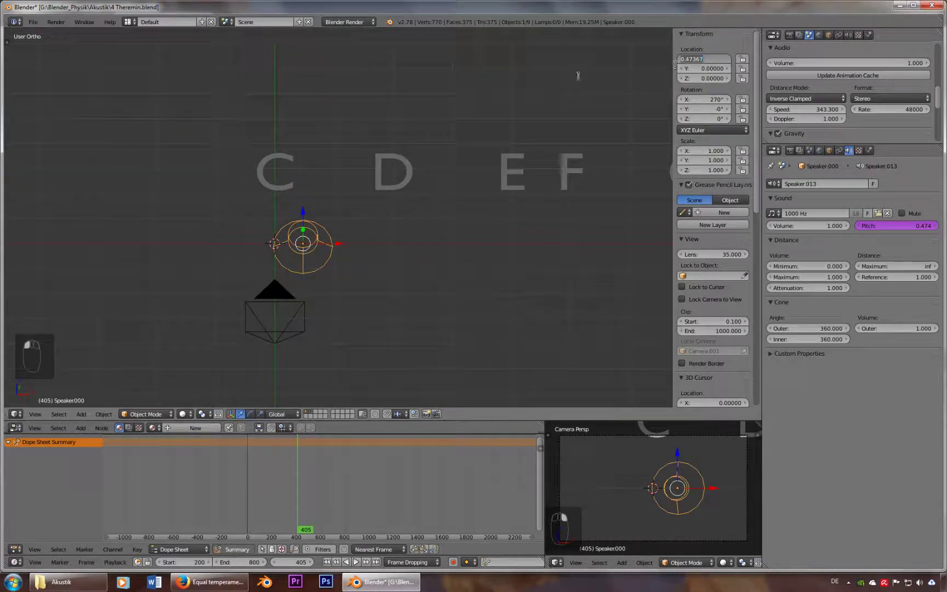
key(alt+g)
Step: Check Firefox's 12-TET ratio table, then retype the Pitch driver expression starting from var
click(211, 582)
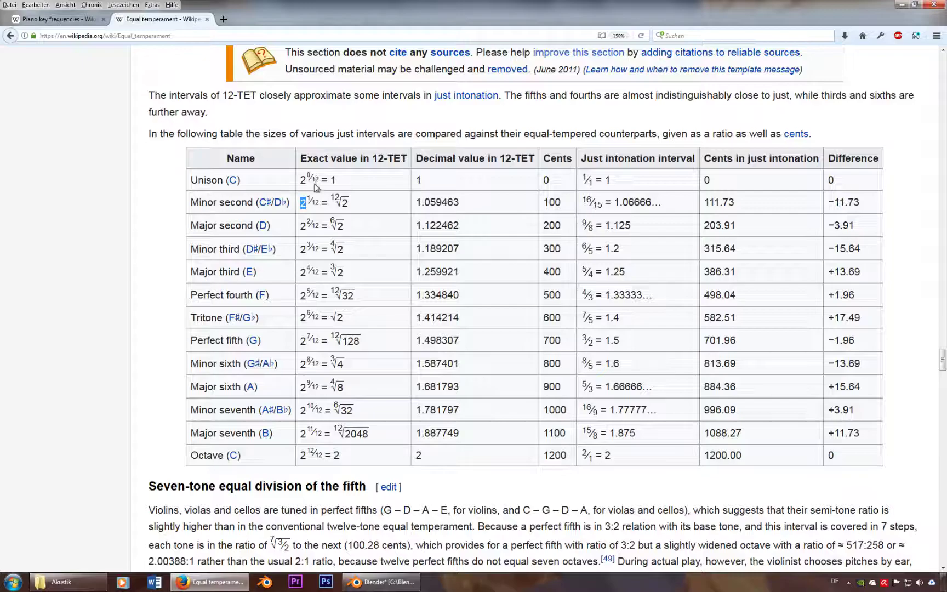
click(378, 581)
click(883, 224)
text(var)
click(886, 221)
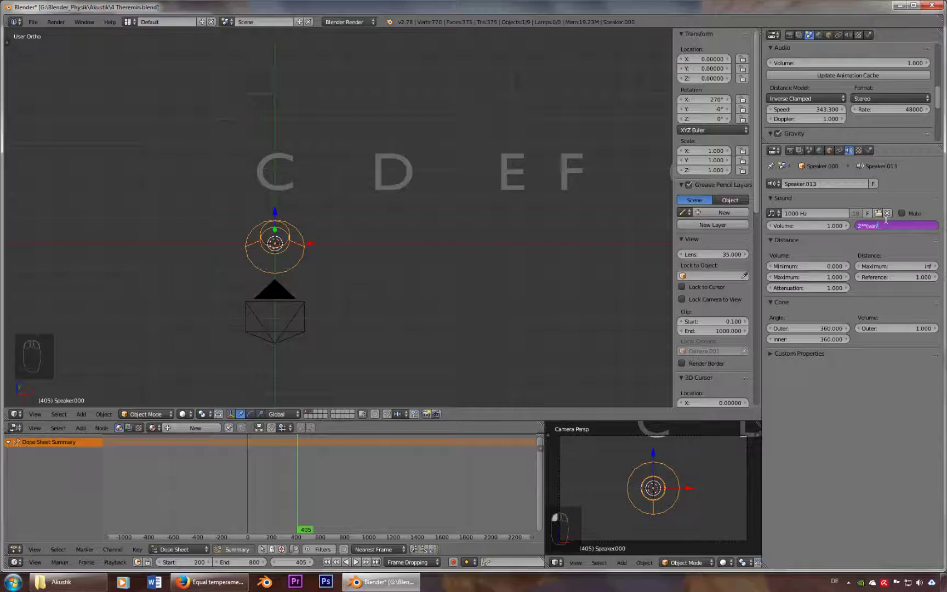
Step: Complete the Pitch driver expression as 2**(var/12)*262 and test it with a cancelled move
text(12)*262)
key(Return)
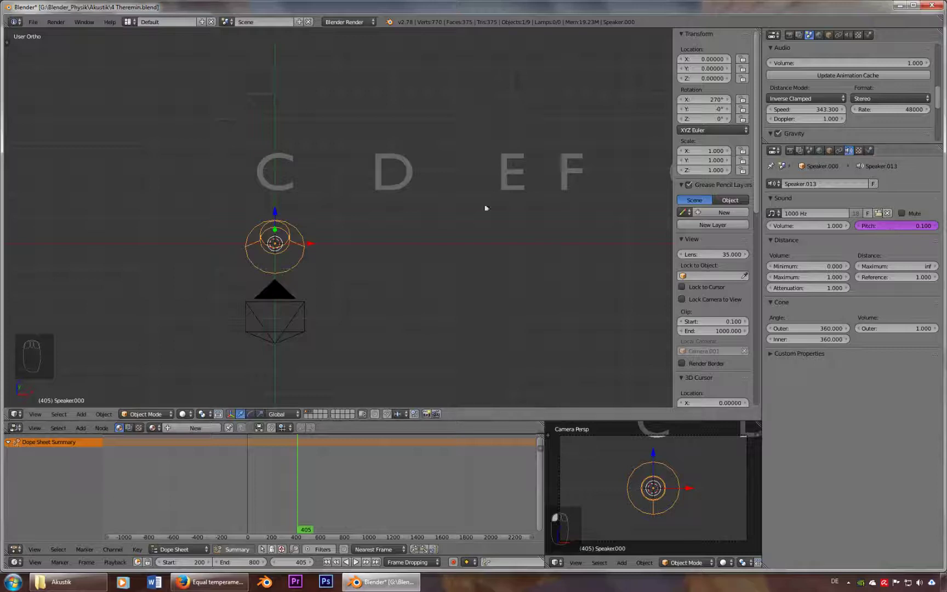
key(g)
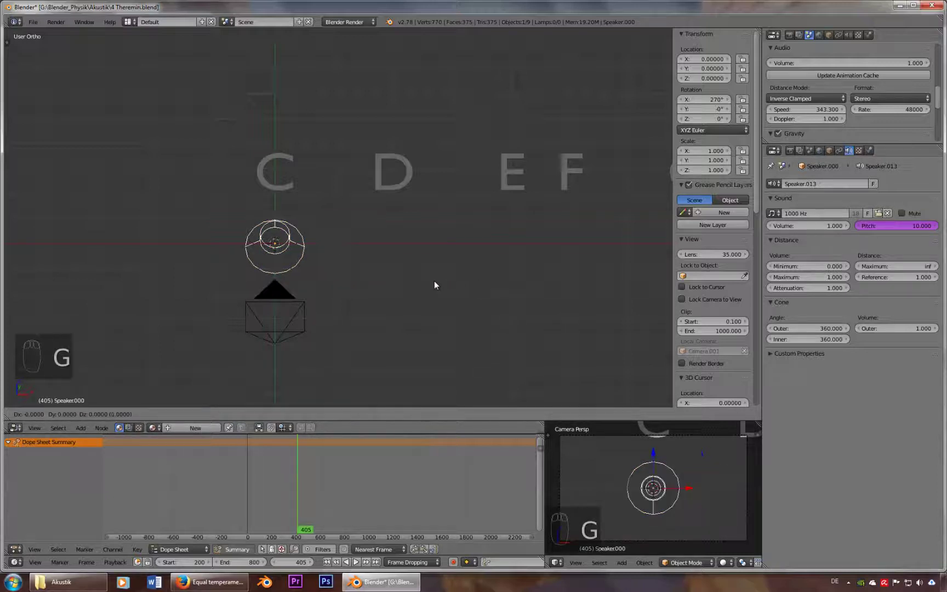
right_click(433, 280)
Step: Recommit the corrected pitch expression and trial-move the speaker one unit along X
click(888, 225)
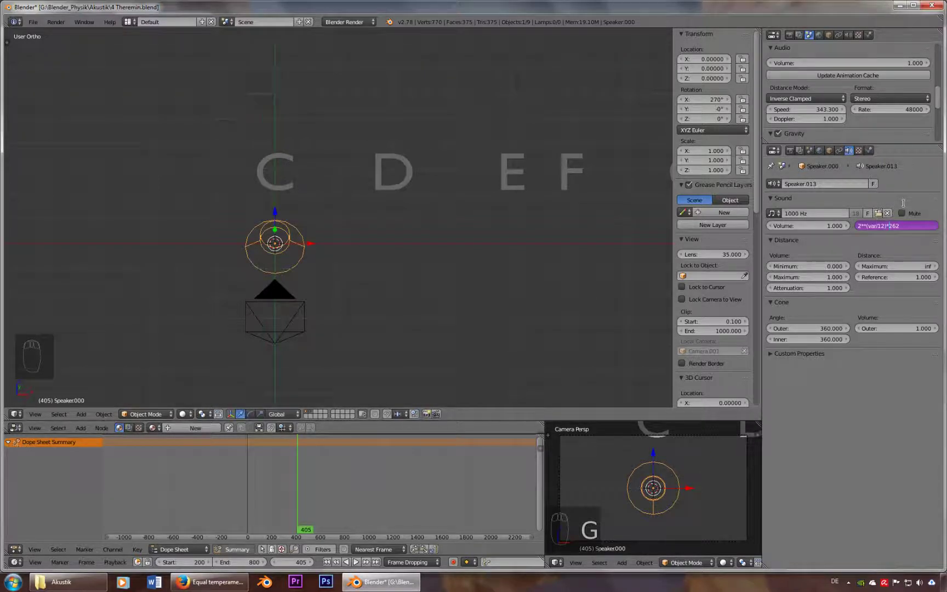
key(Return)
key(g)
key(ctrl)
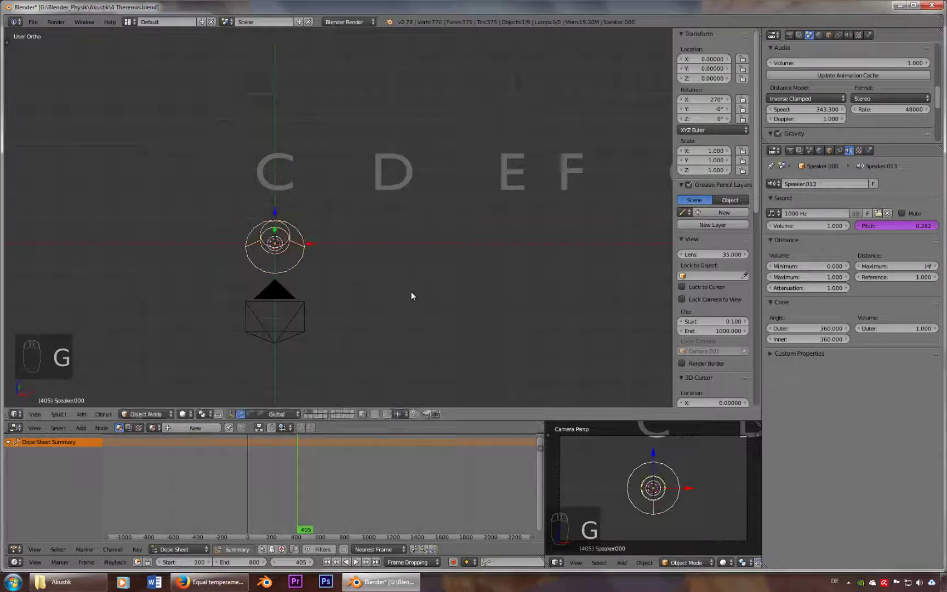
click(410, 292)
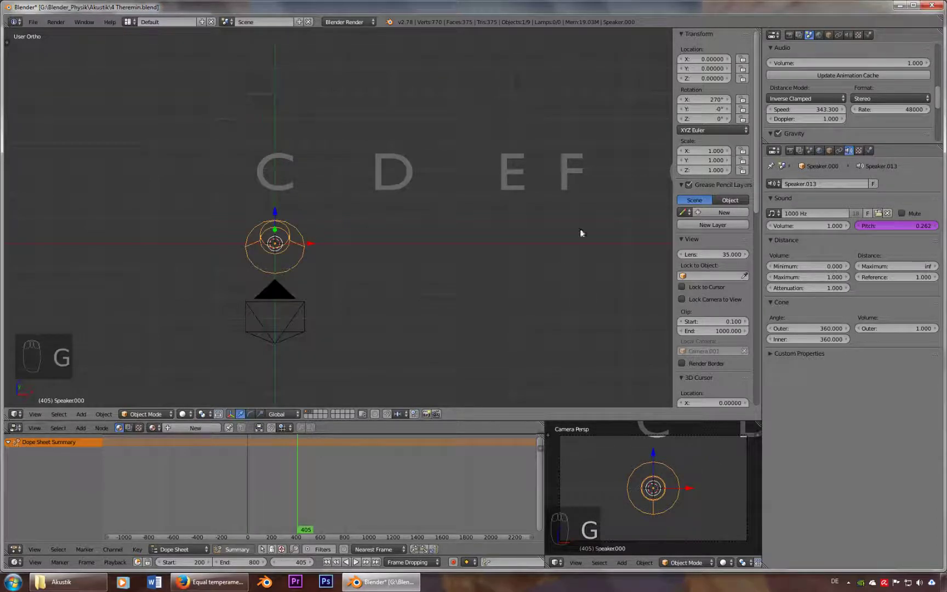
Step: During playback, move the speaker to X 2 under D and refresh the cache for pitch 0.294
key(alt+a)
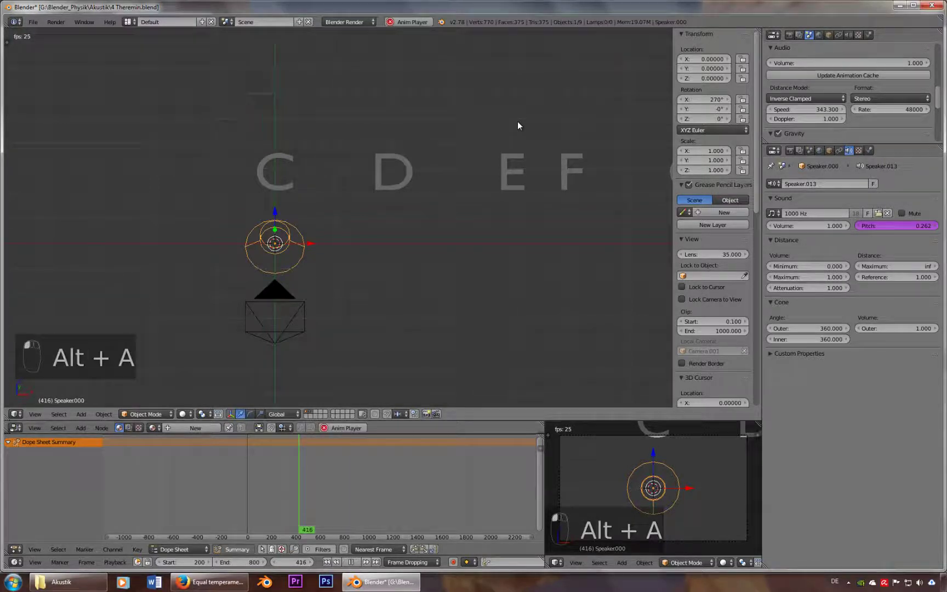
key(g)
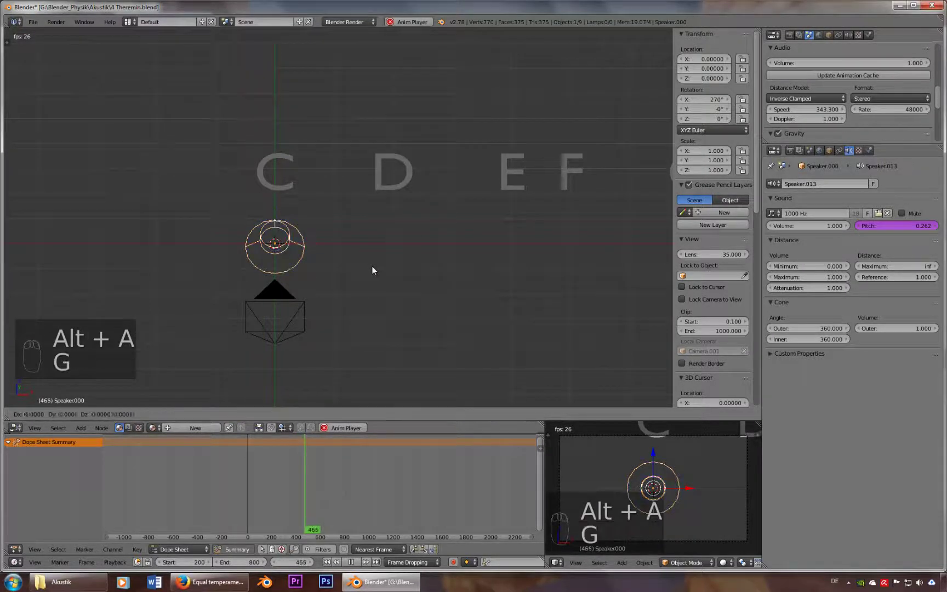
click(482, 265)
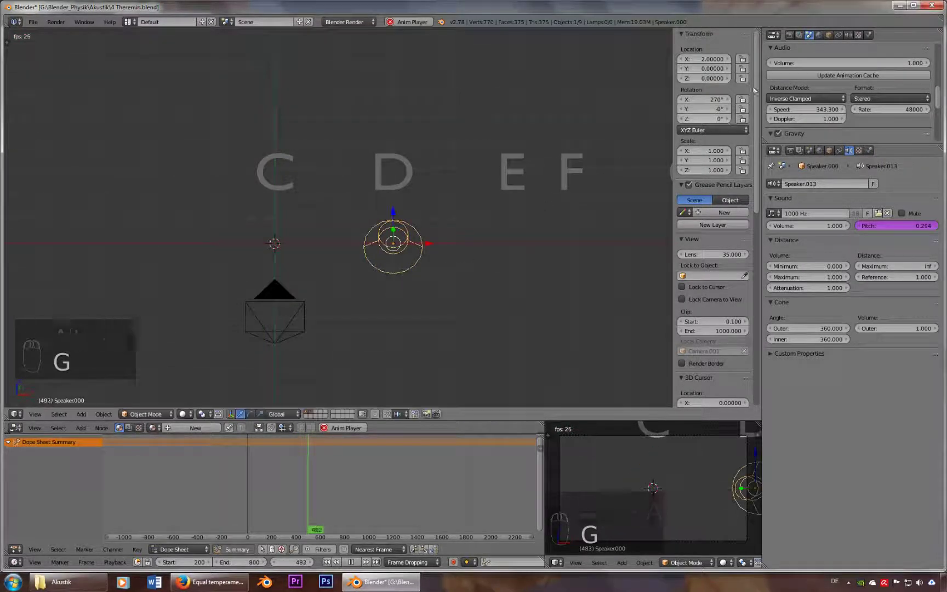
click(820, 79)
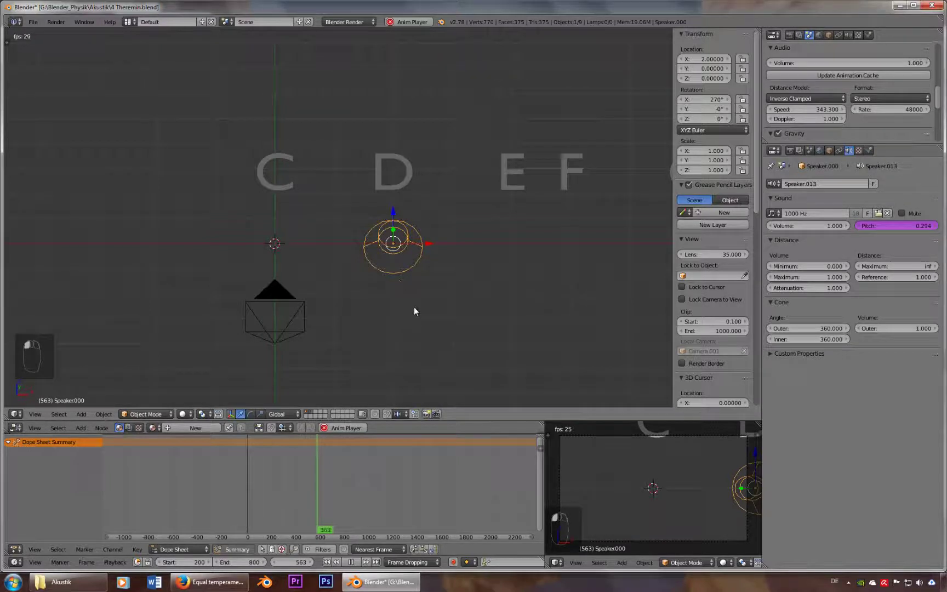
Step: Move the speaker to X 4 under E for pitch 0.330, refresh the cache, and stop playback
key(g)
click(527, 294)
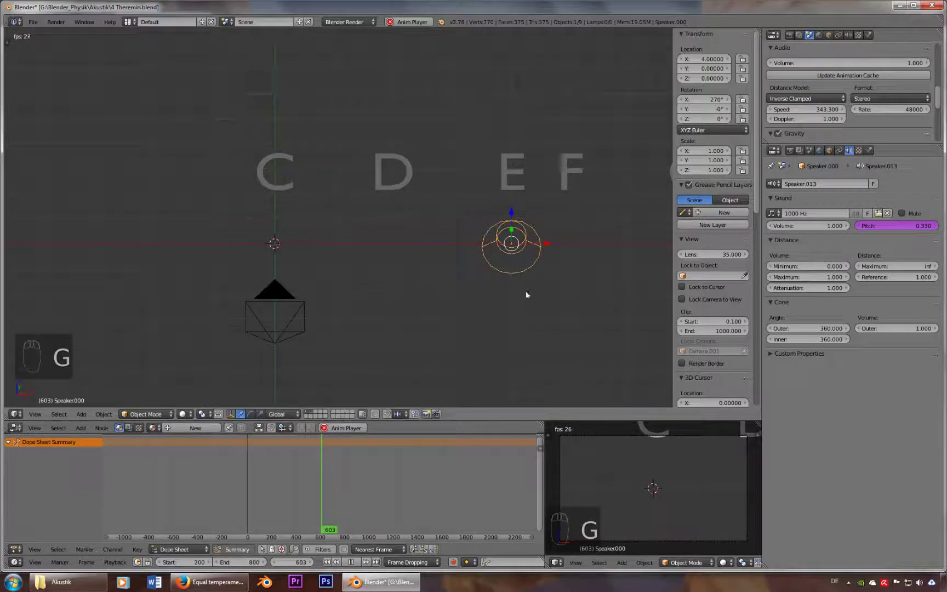
click(840, 77)
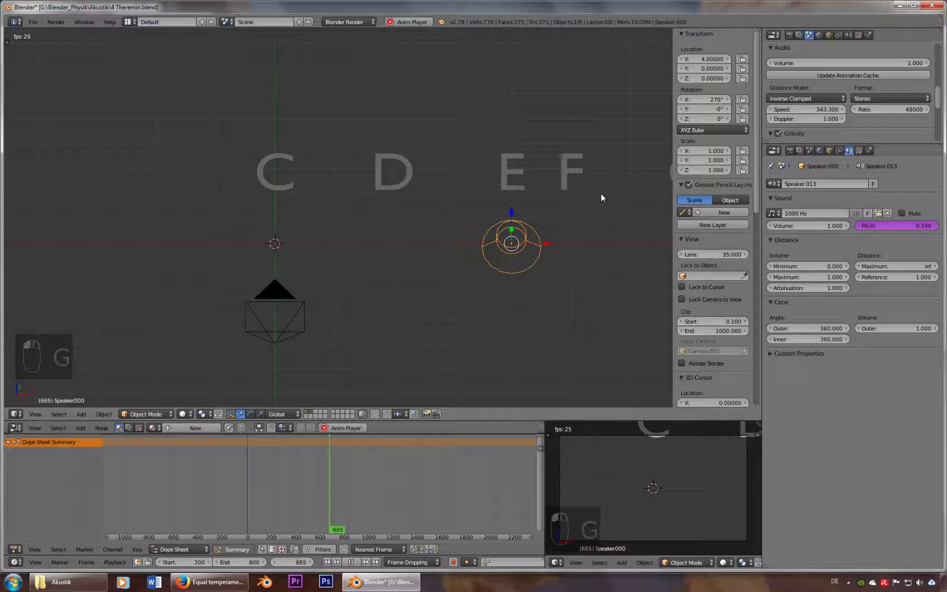
key(alt+a)
shift+middle_drag(603, 197, 411, 223)
Step: Duplicate the E speaker to X 0, 7 and 11 (C, G, upper C) and refresh the audio cache
scroll(410, 222, down, 3)
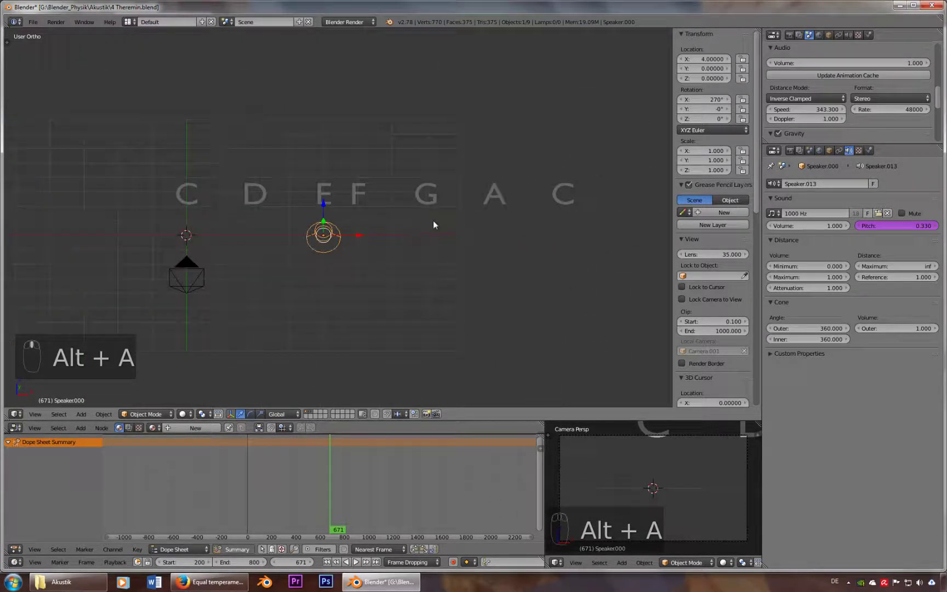
key(shift+d)
click(286, 244)
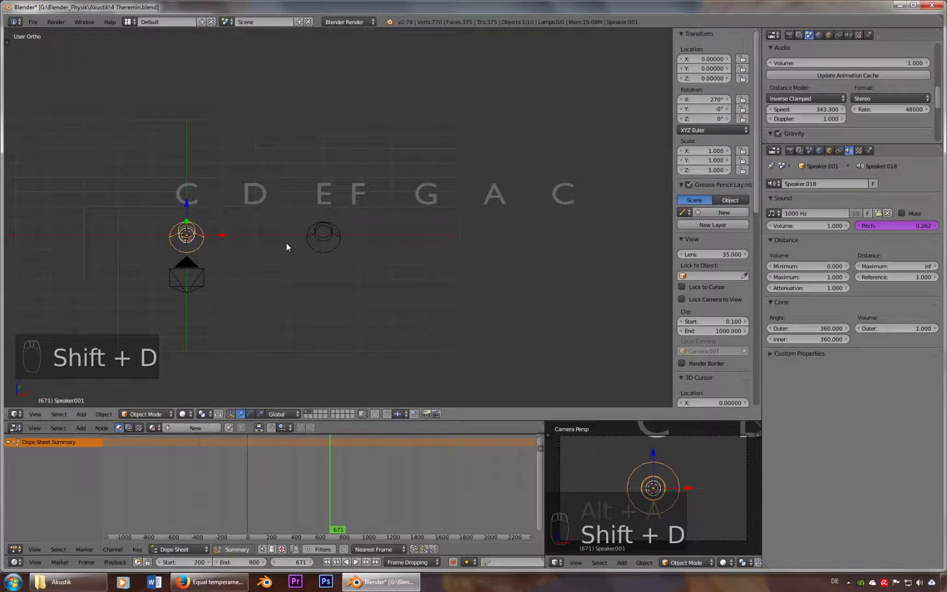
key(shift+d)
click(520, 250)
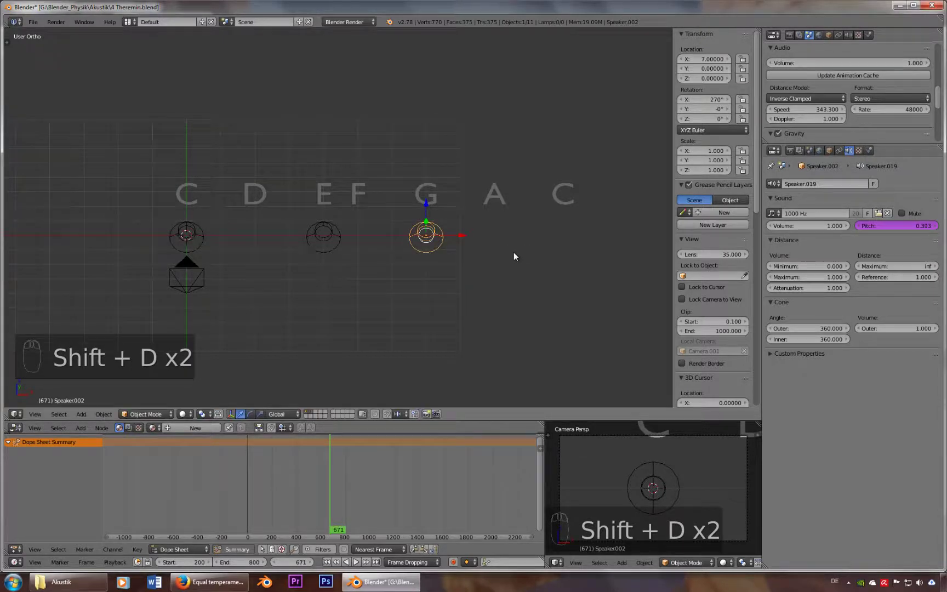
key(shift+d)
click(648, 253)
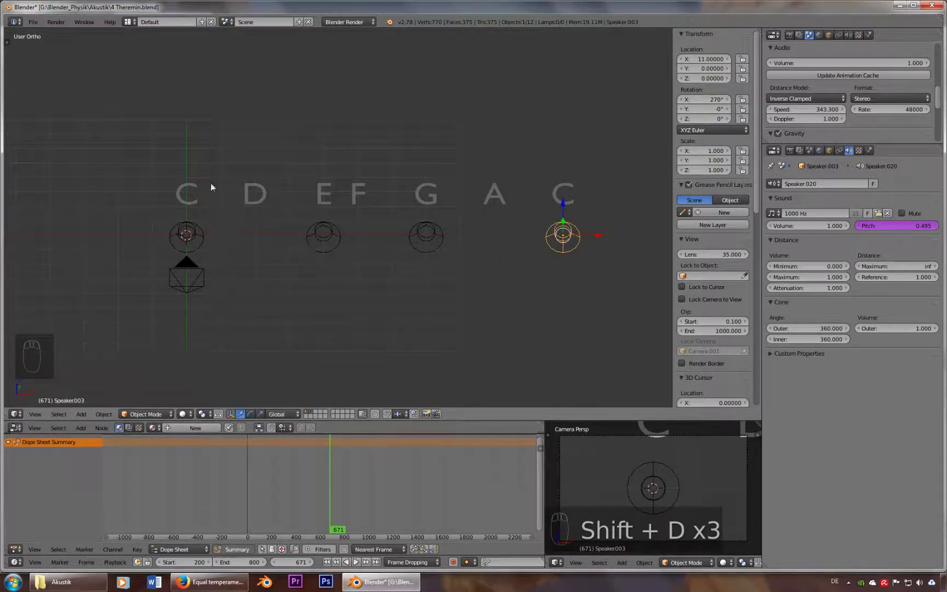
click(871, 76)
Step: Play the chord, then shift the E speaker one unit left to X 3 and replay it
key(alt+a)
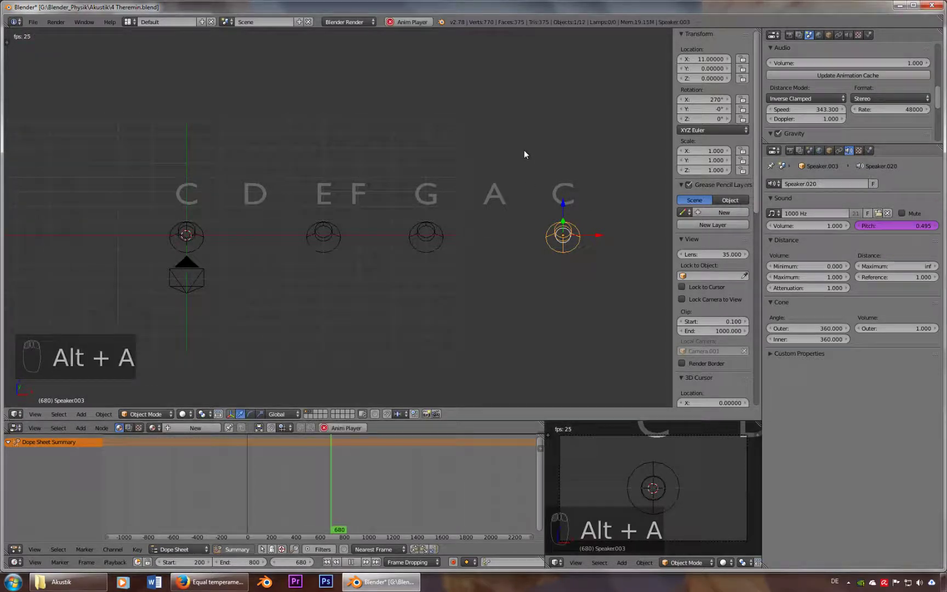
key(alt+a)
right_click(338, 230)
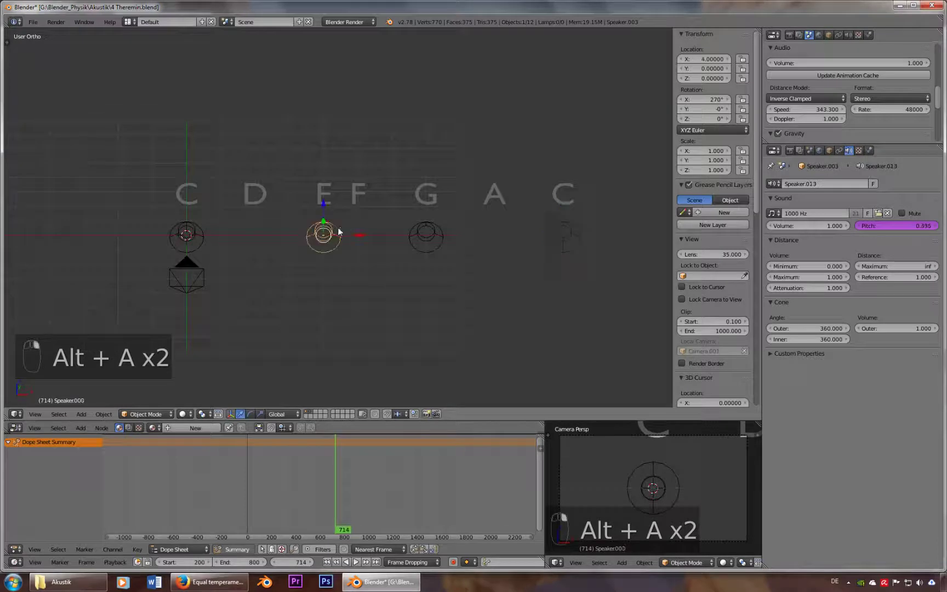
key(g)
click(365, 224)
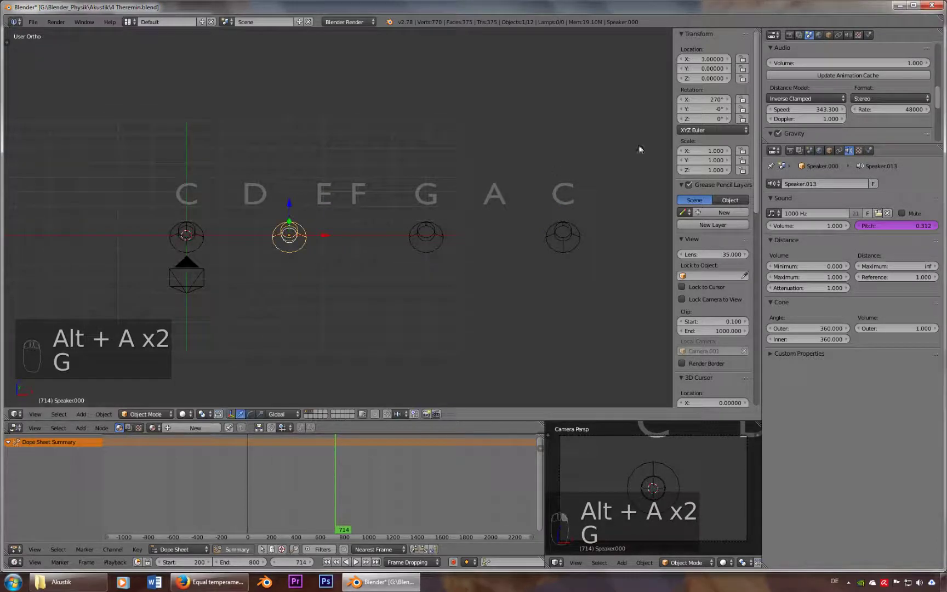
key(alt+a)
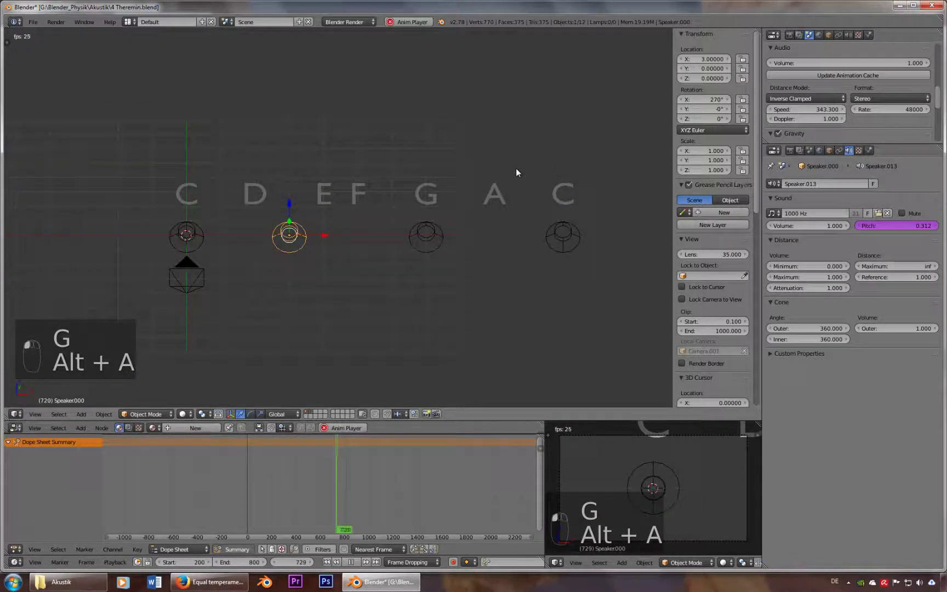
key(alt+a)
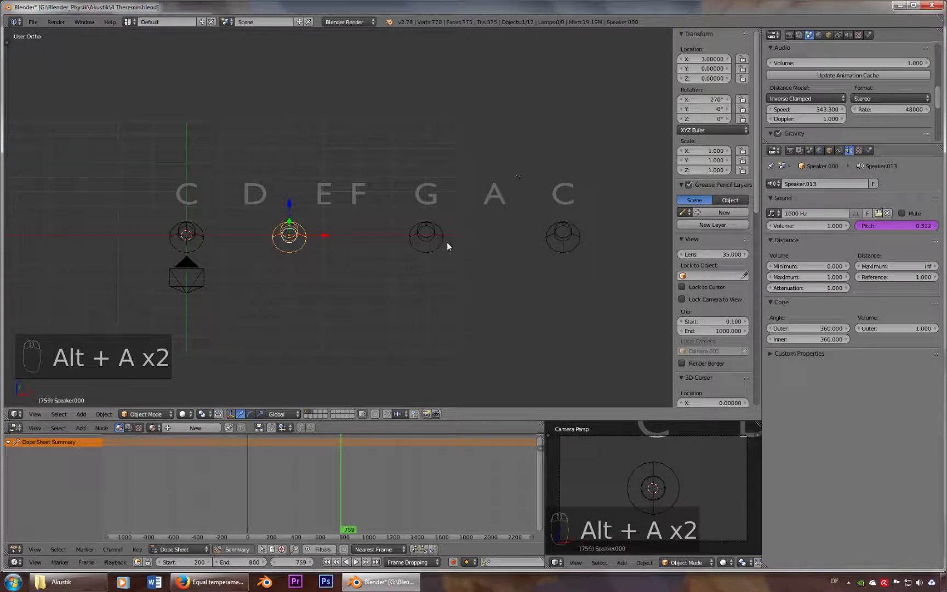
Step: Move that speaker further left to X 2 under D and play the new chord
key(g)
click(423, 241)
key(alt+a)
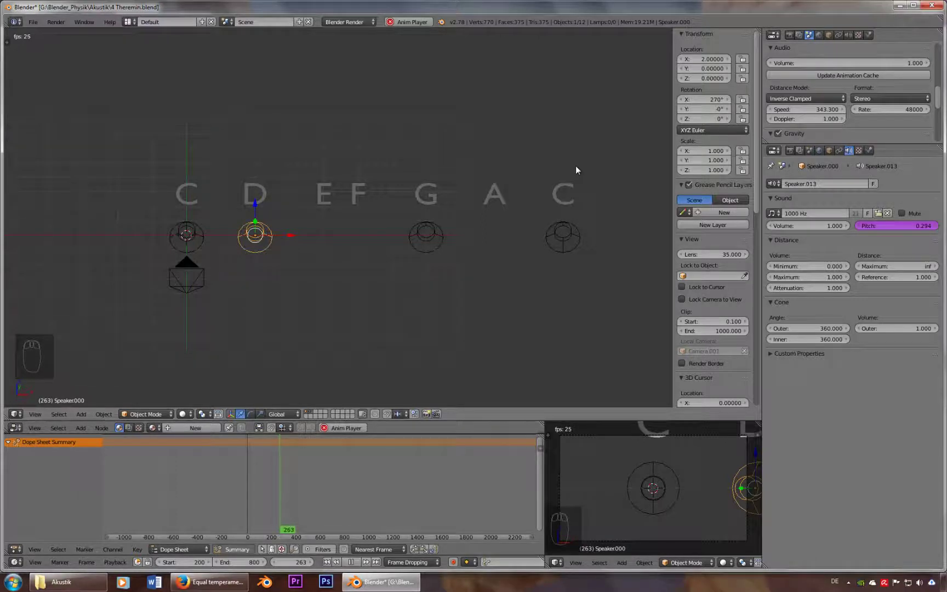
key(alt+a)
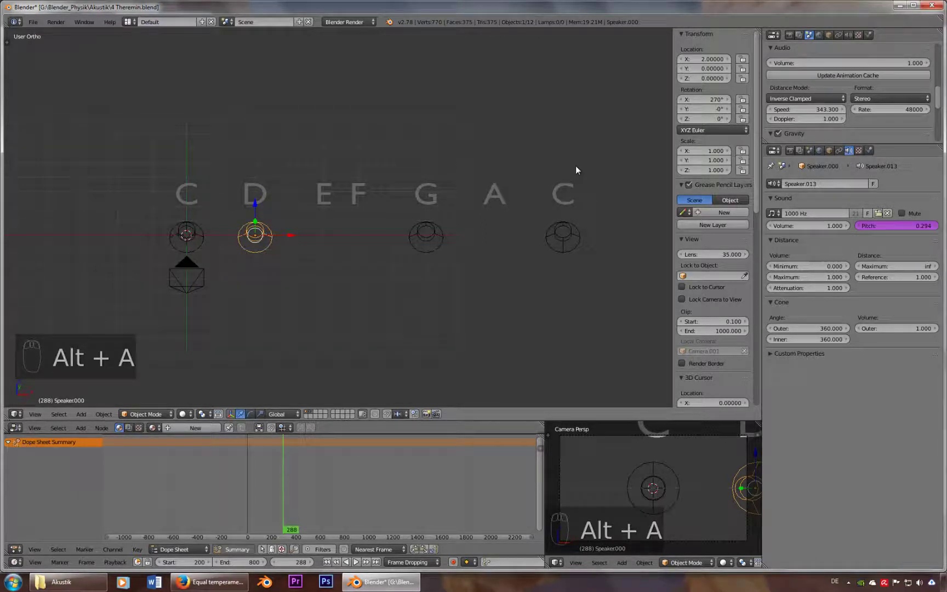